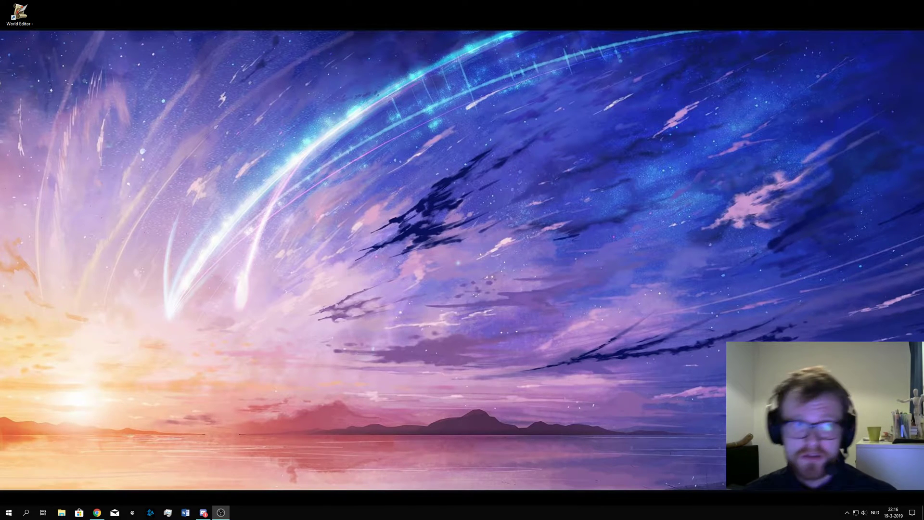
- Launch the Warcraft III World Editor from its desktop icon and let it finish loading
double_click(19, 14)
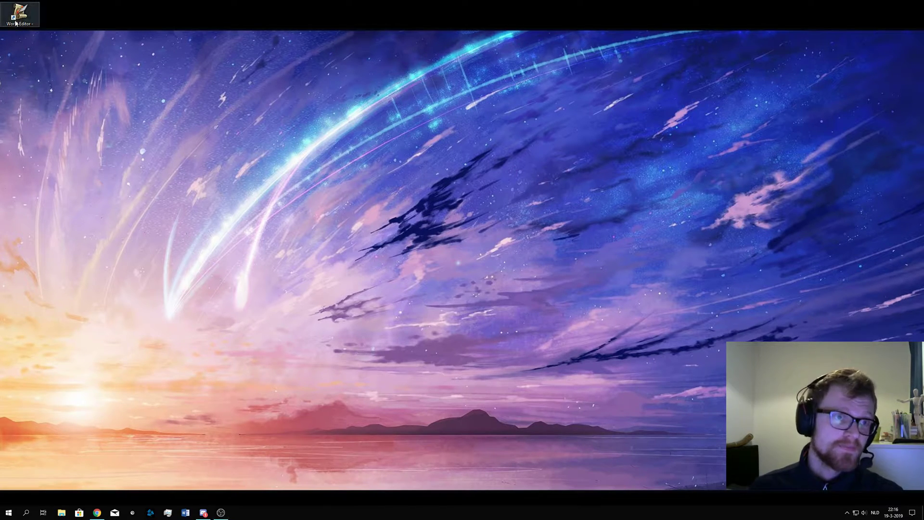
click(245, 339)
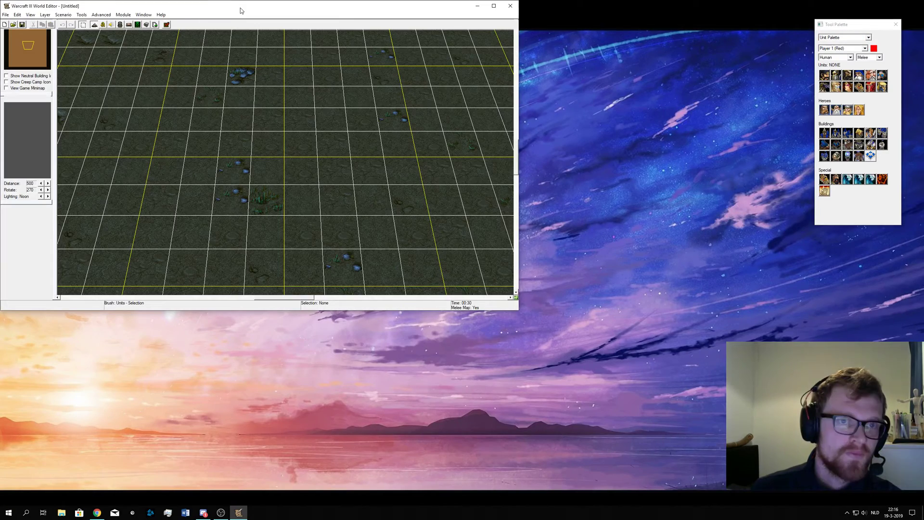
double_click(240, 10)
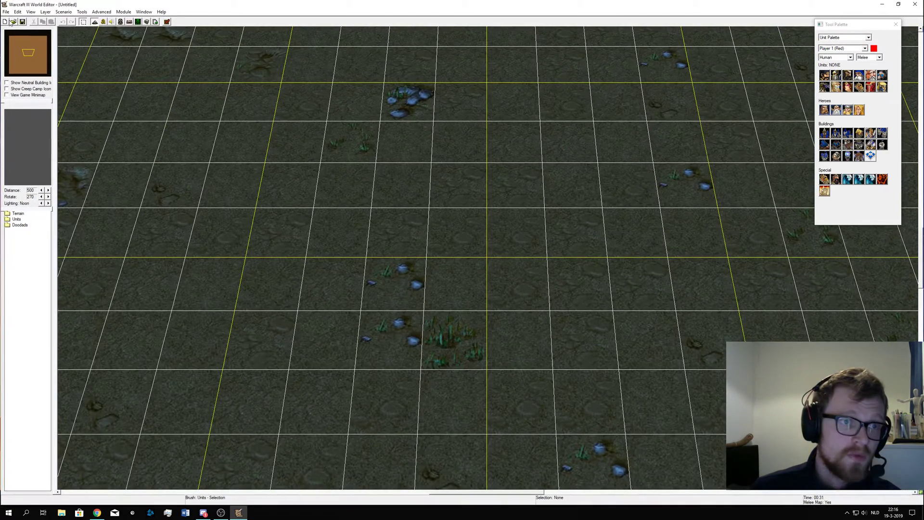
right_drag(249, 113, 237, 120)
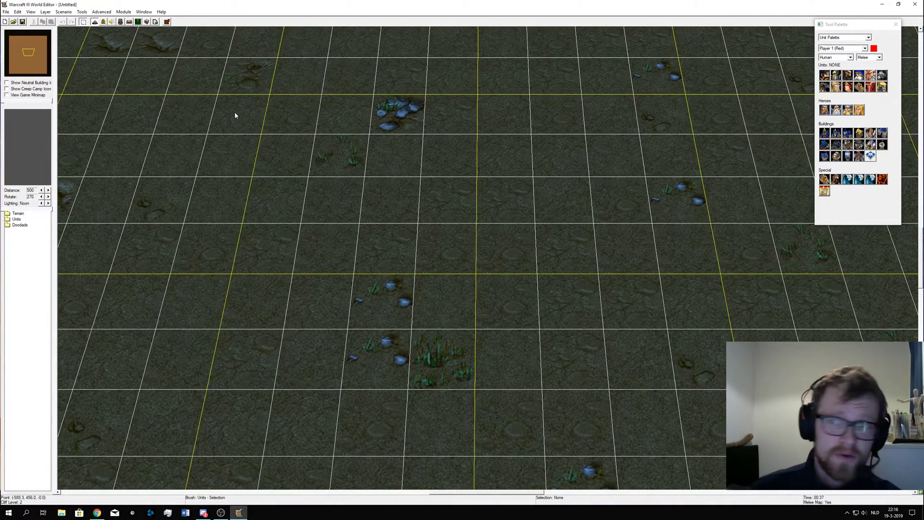
click(6, 12)
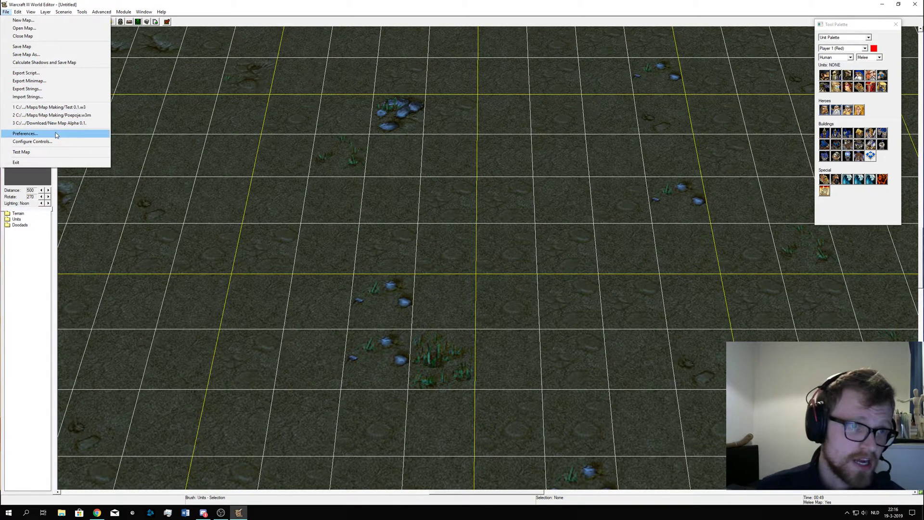
click(29, 134)
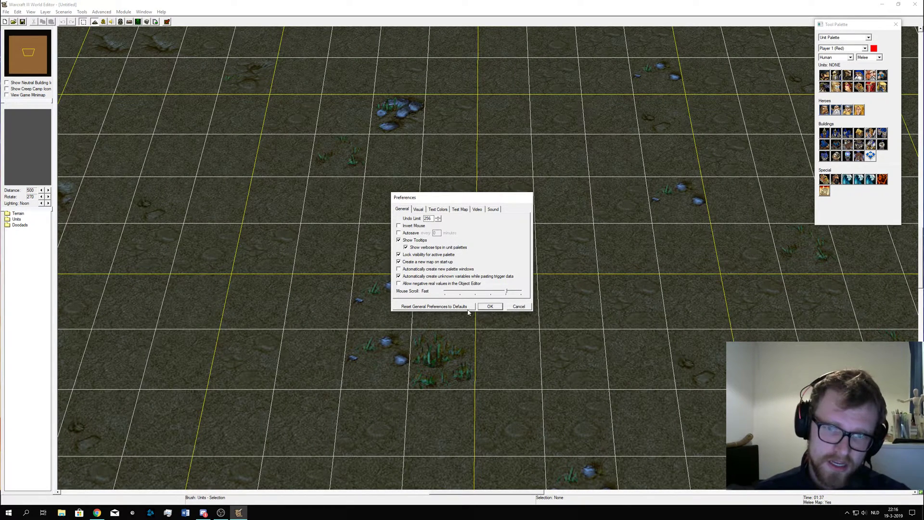
click(488, 307)
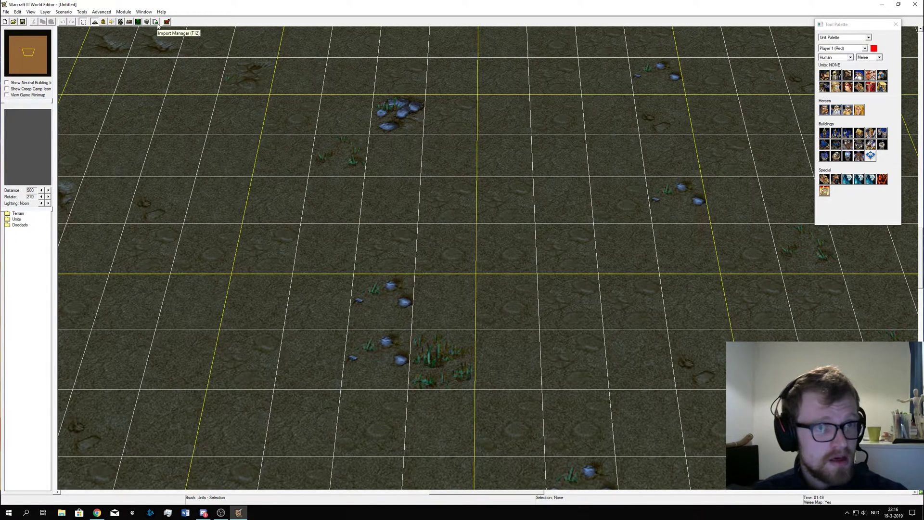
- Import EvilMarwyn.mdx from Downloads > Warcraft map spullen > Test > Captain Marwyn into the map
click(154, 24)
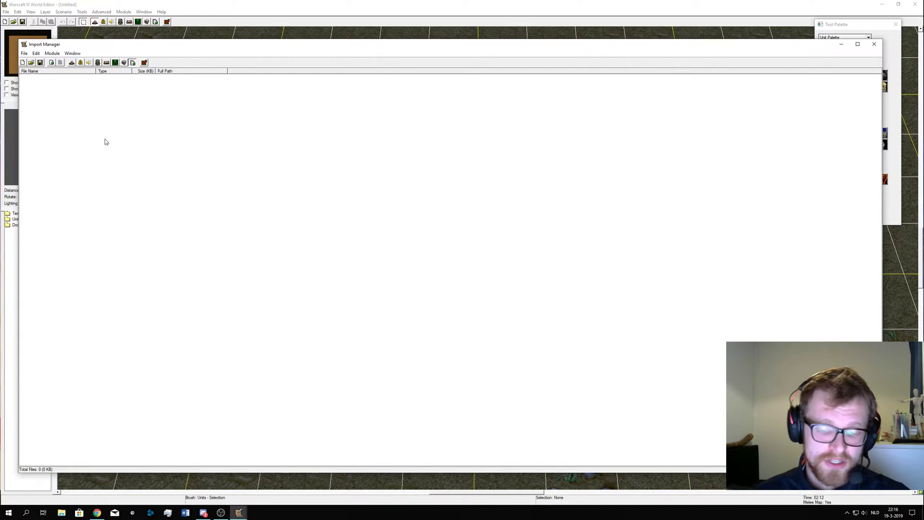
right_click(78, 104)
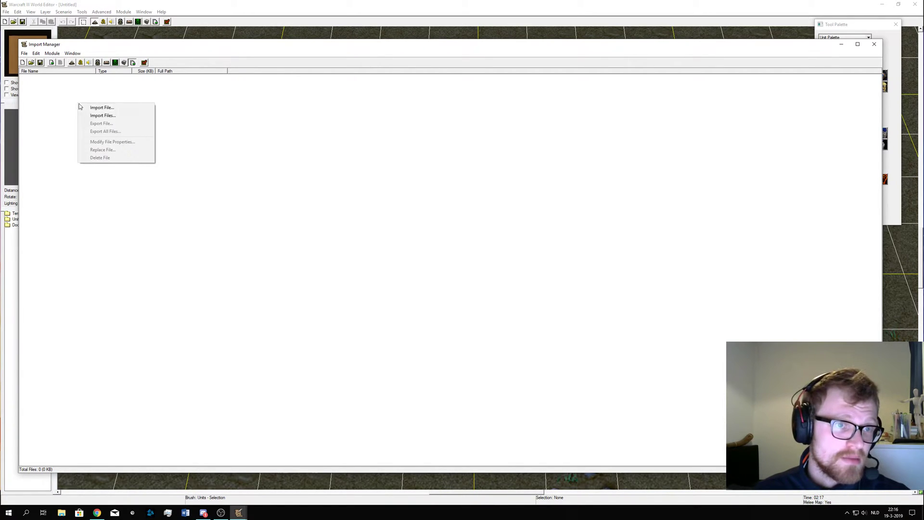
click(82, 108)
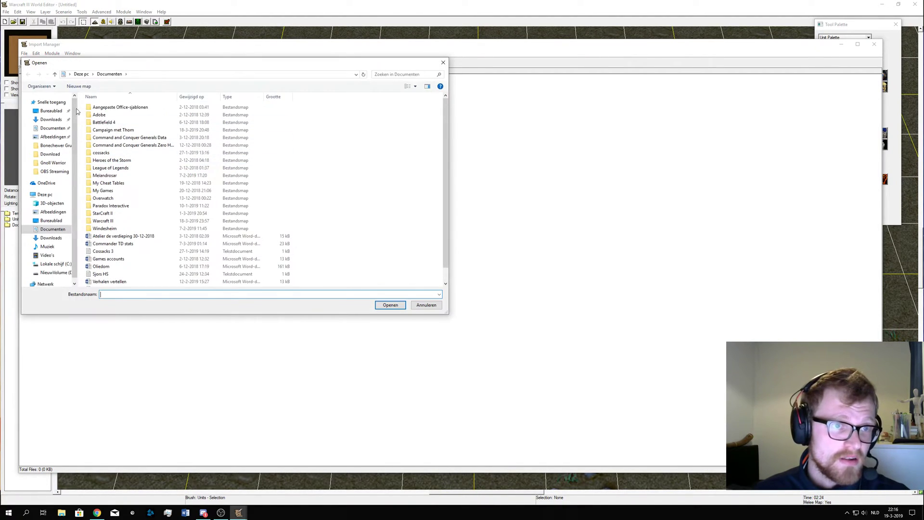
click(51, 120)
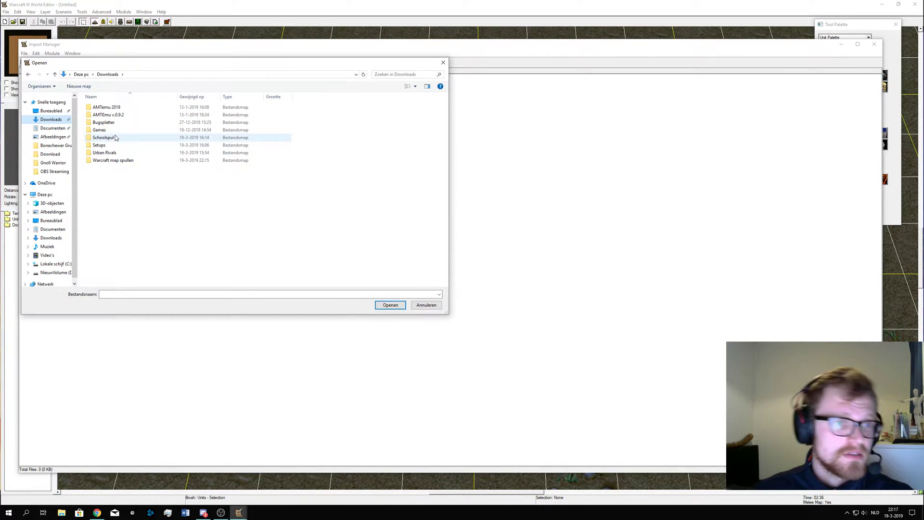
double_click(123, 161)
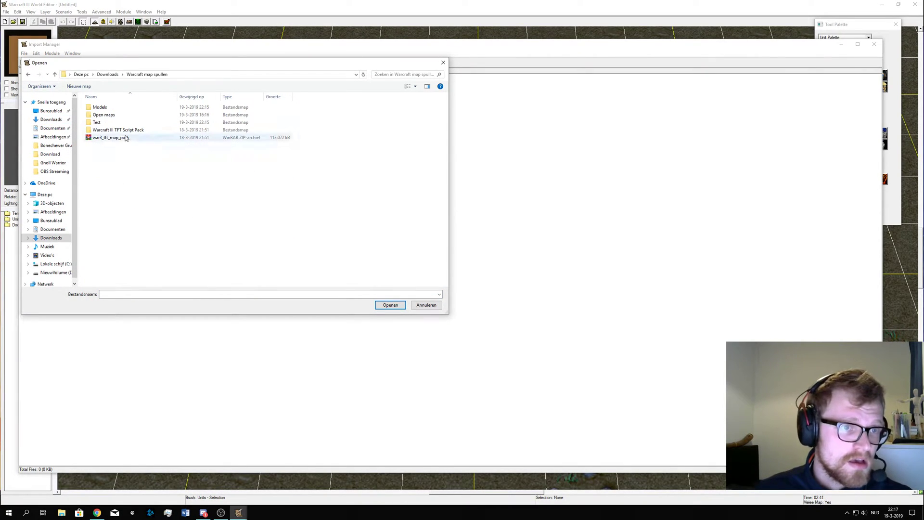
double_click(127, 116)
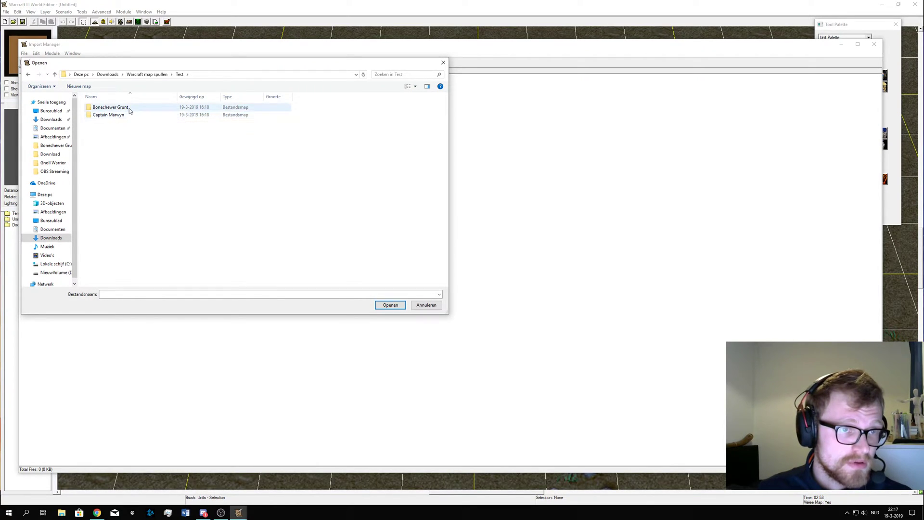
double_click(128, 115)
double_click(128, 108)
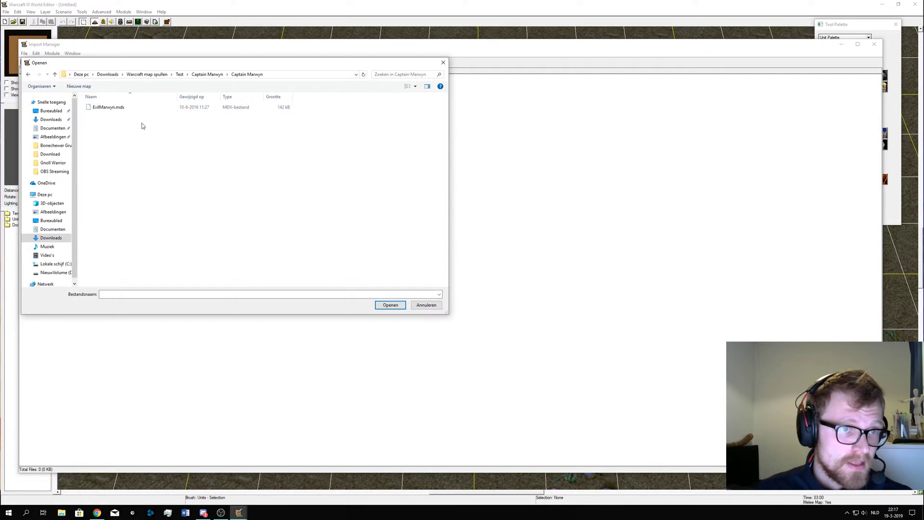
click(138, 111)
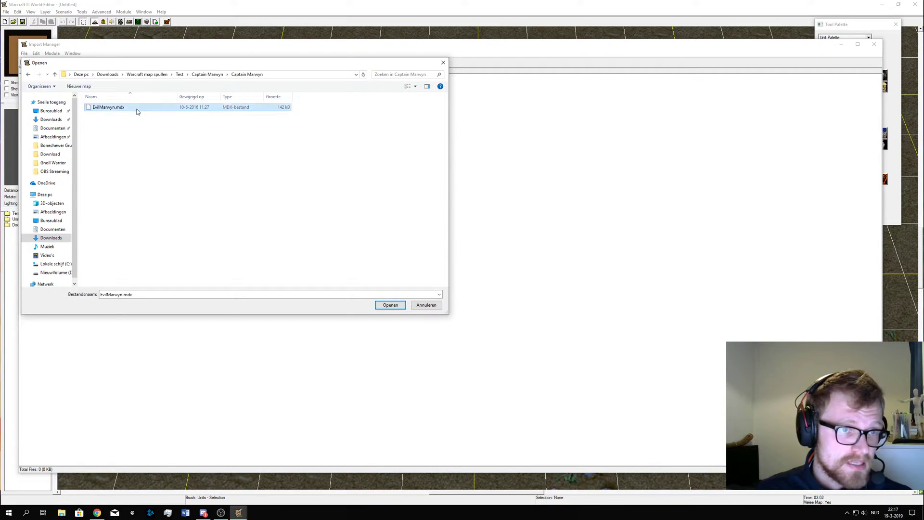
click(390, 305)
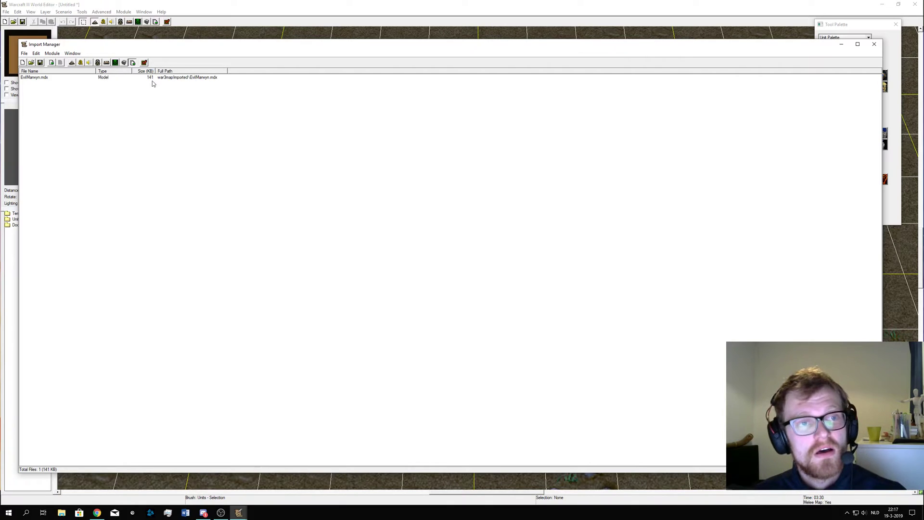
- Cancel a second file import and minimize the Import Manager window
right_click(135, 102)
click(153, 105)
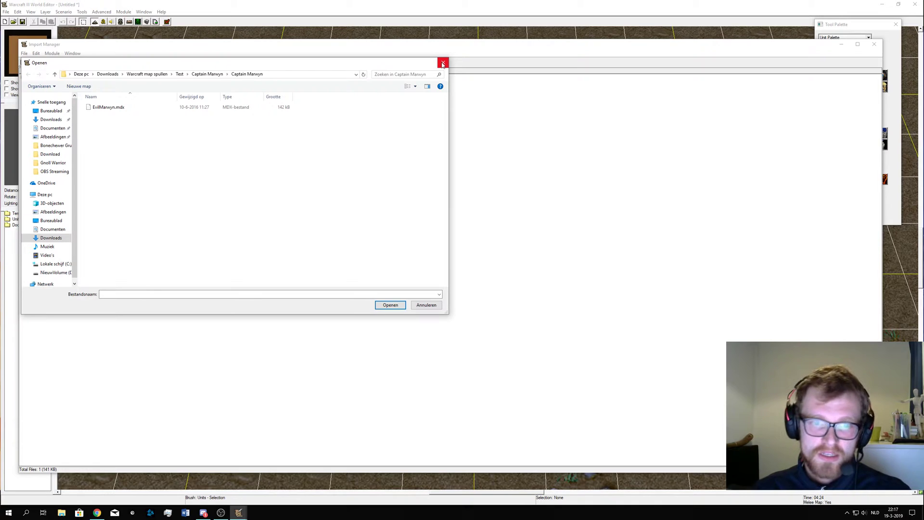
click(443, 64)
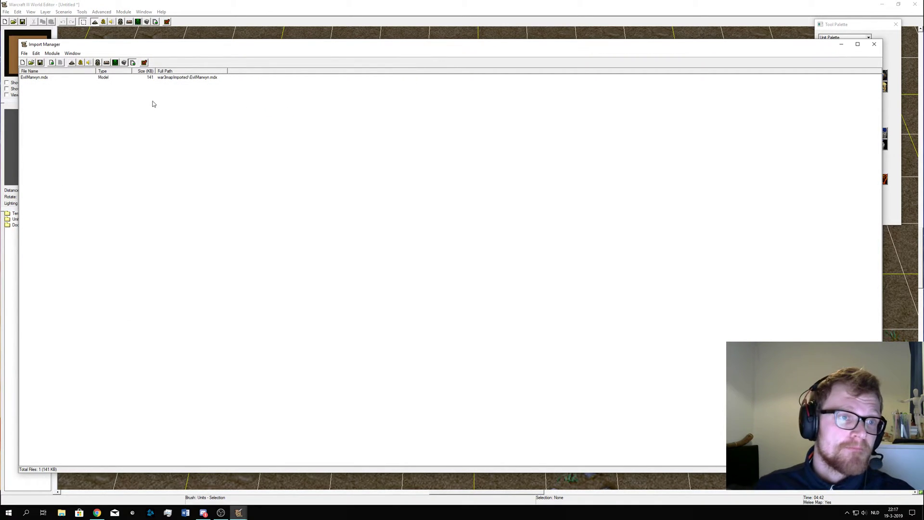
click(841, 44)
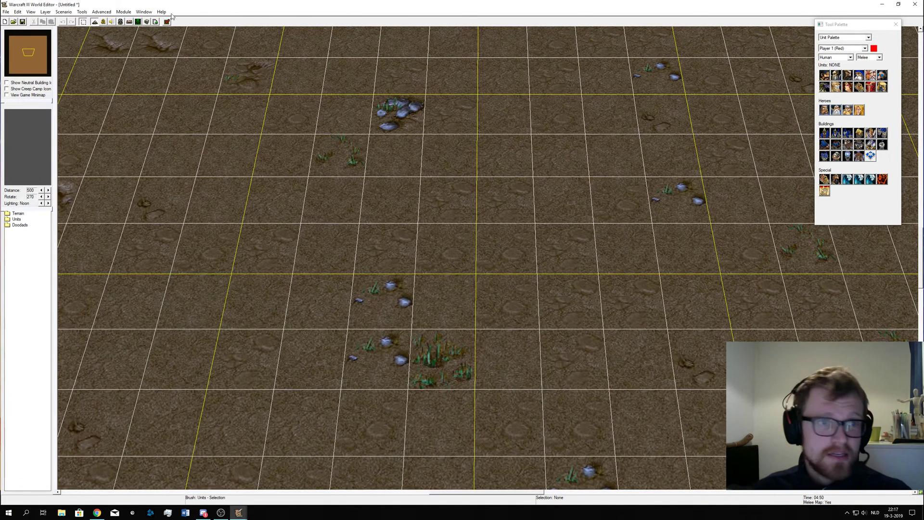
- Create a custom unit named 'Test Model 1' based on the Footman
click(121, 22)
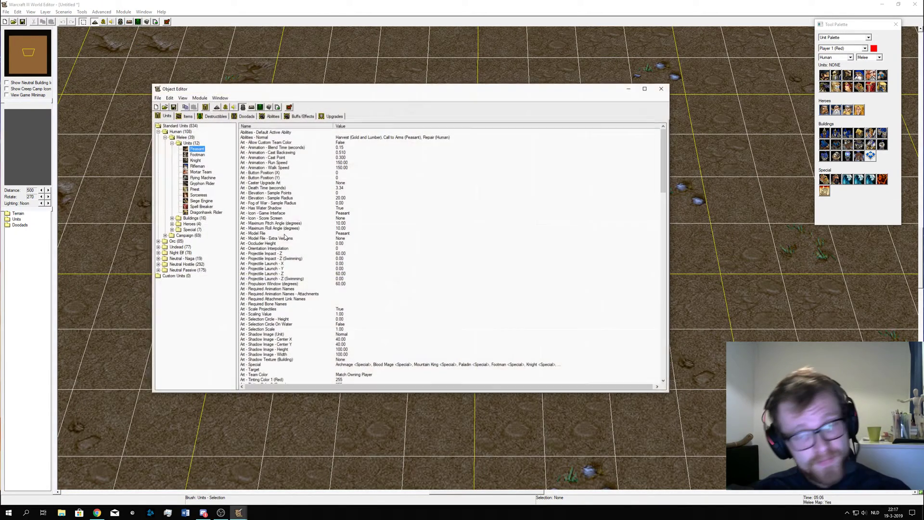
right_click(182, 283)
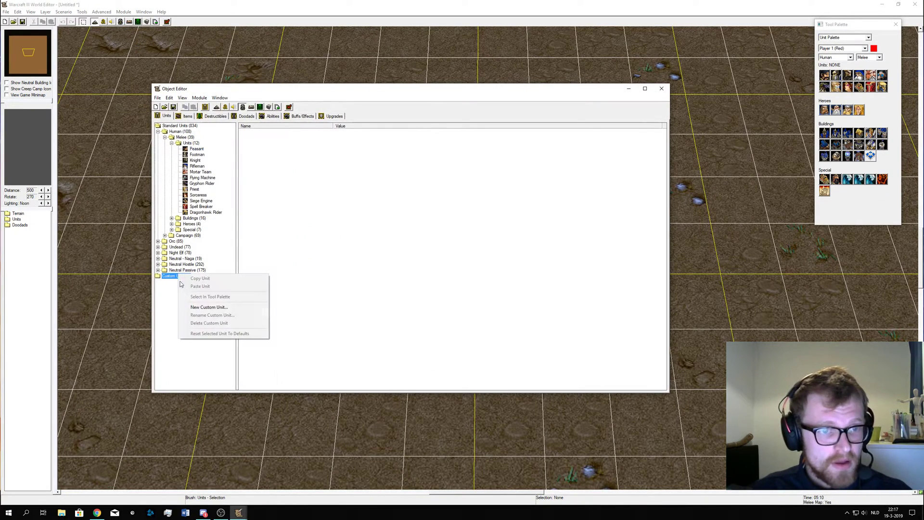
click(202, 310)
text(Te)
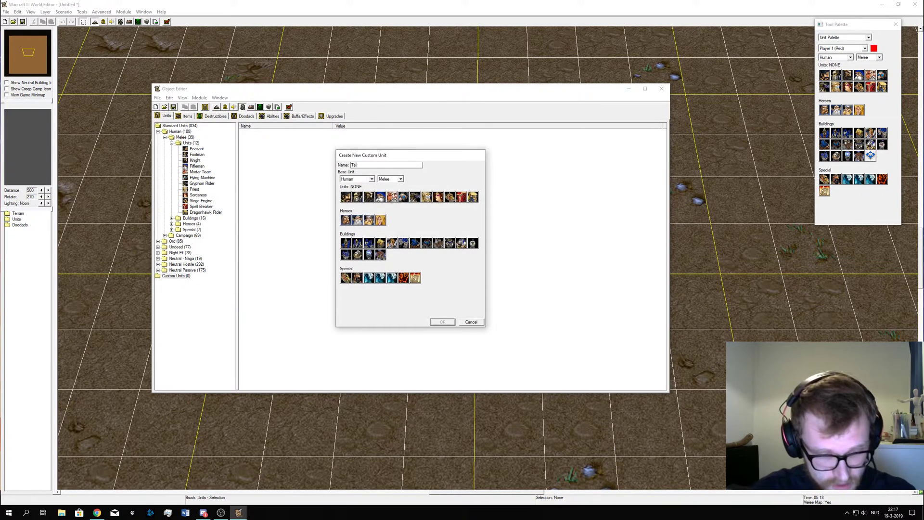
text(st Model 1)
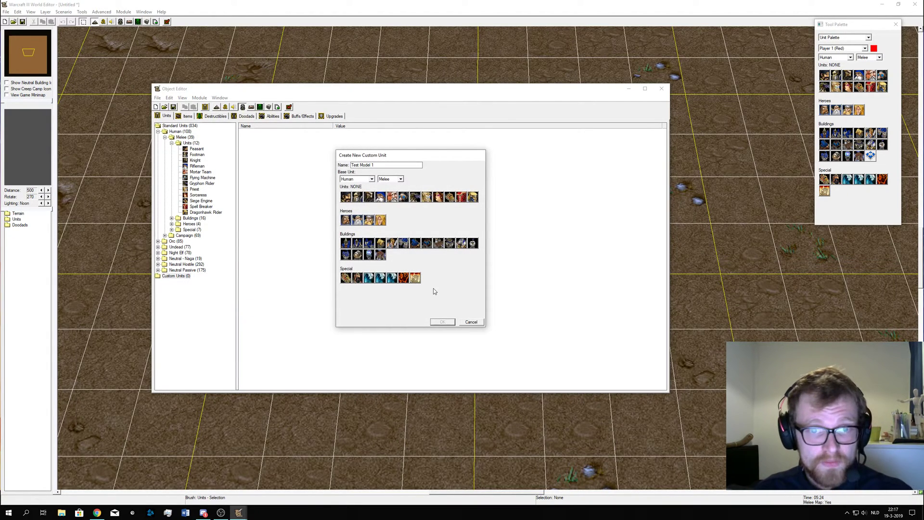
click(357, 196)
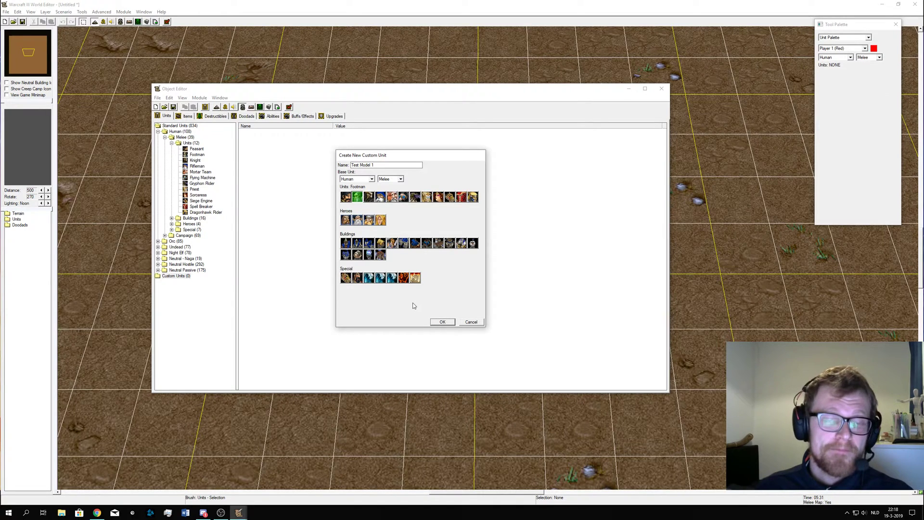
key(Return)
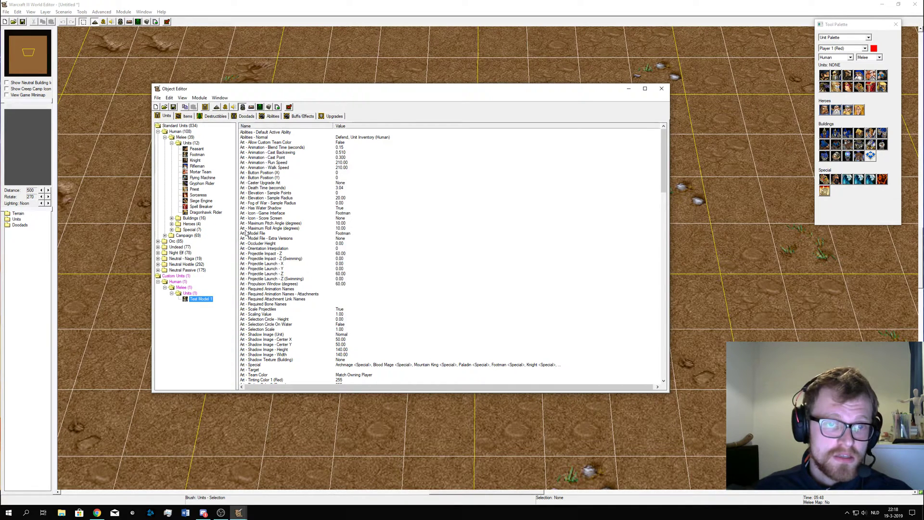
- Set Test Model 1's Art - Model File to the imported EvilMarwyn model
click(248, 234)
double_click(341, 234)
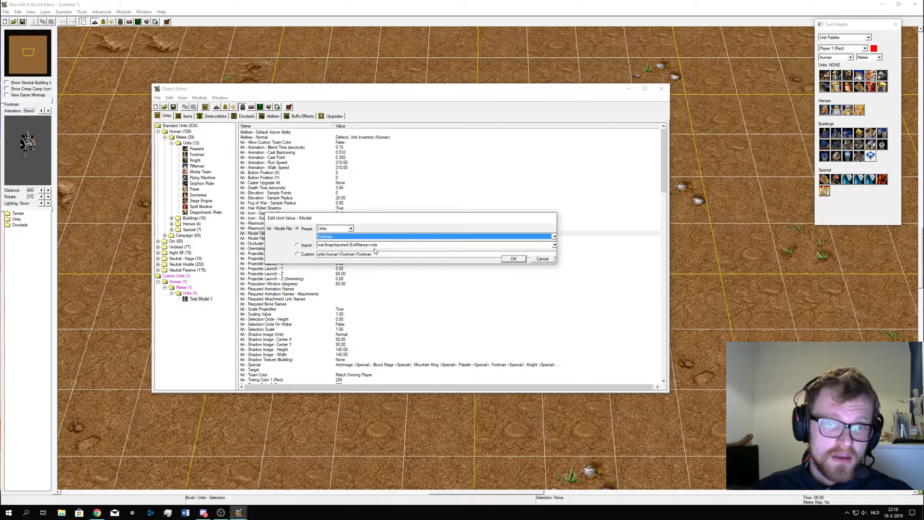
click(297, 245)
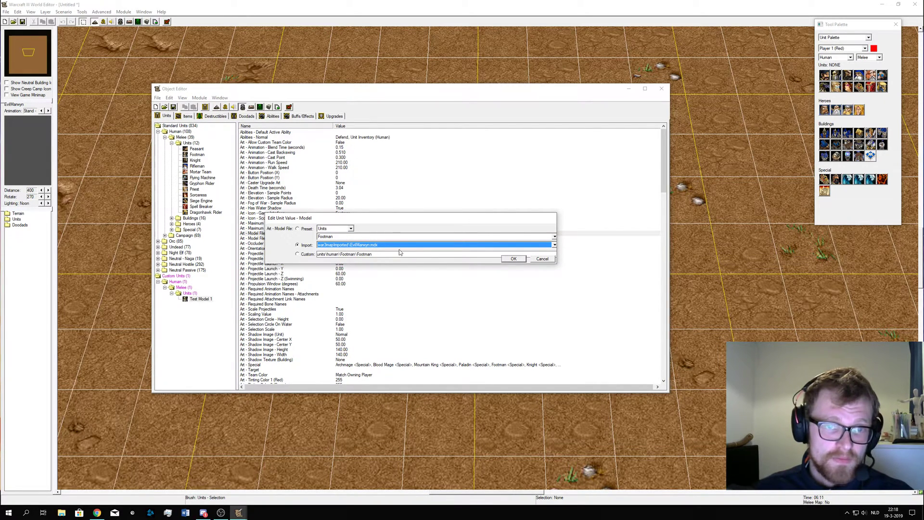
click(514, 259)
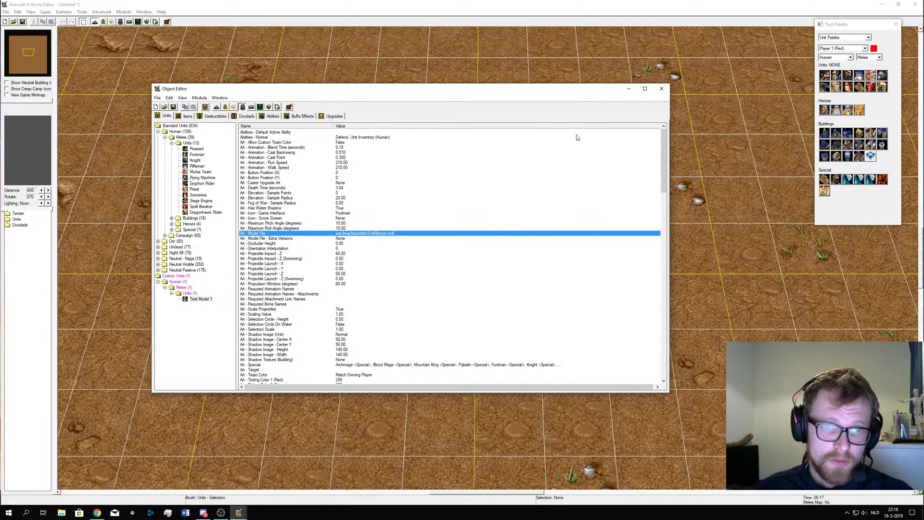
- Close the Object Editor and pick Test Model 1 from the palette's Custom units
click(661, 90)
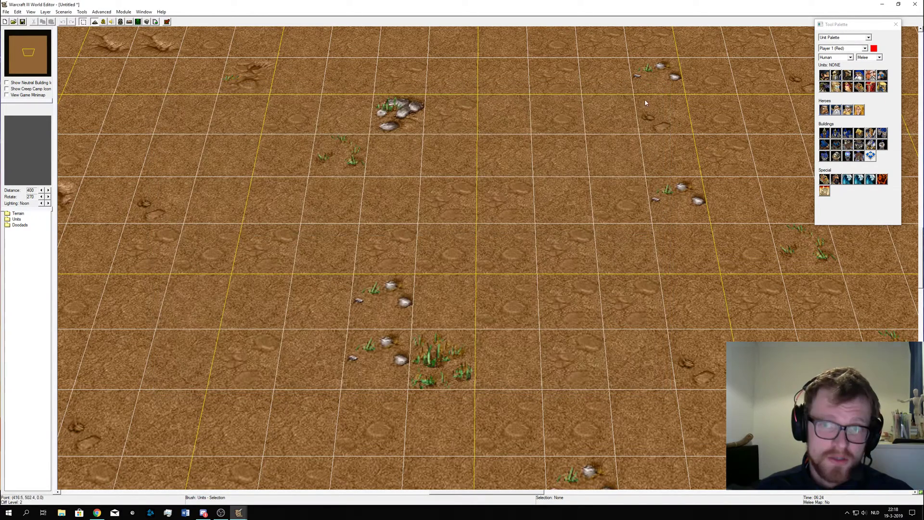
mouse_move(849, 25)
mouse_down()
mouse_move(820, 30)
mouse_move(838, 33)
mouse_up()
click(860, 65)
click(855, 82)
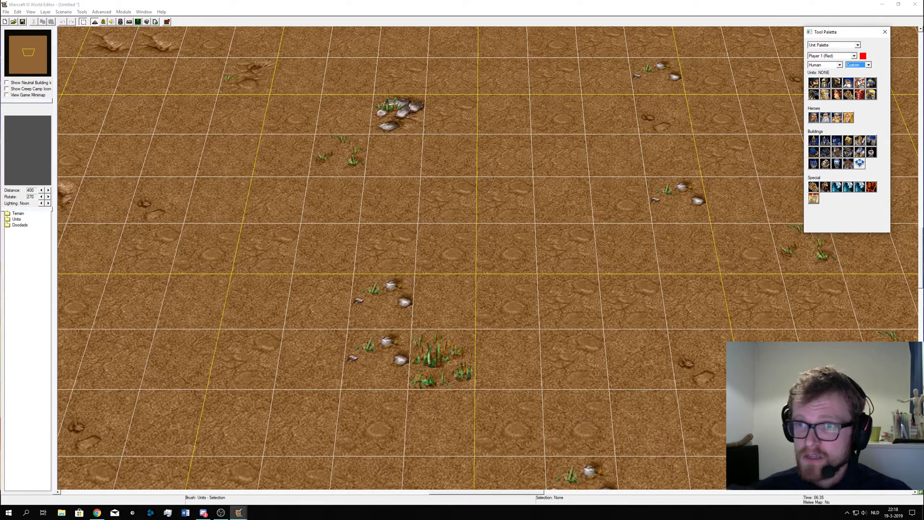
click(813, 84)
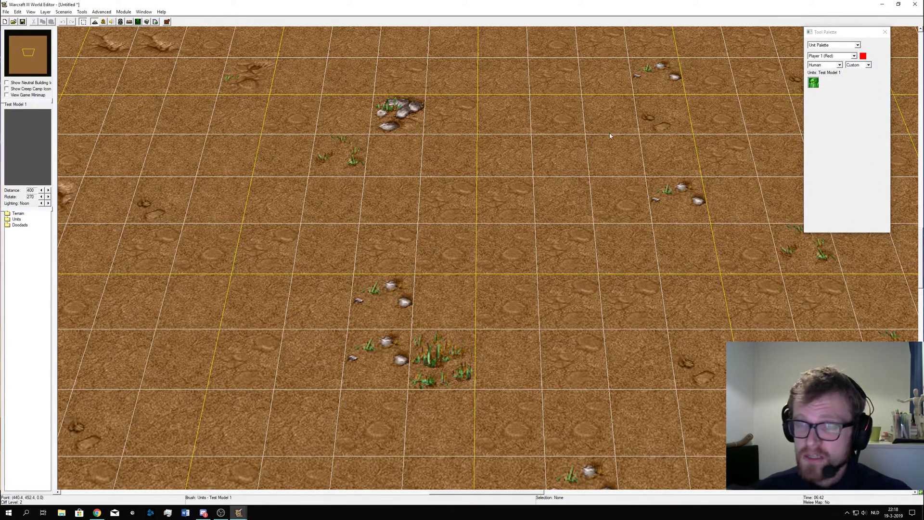
- Place a Test Model 1 unit on the terrain and start a test game
click(451, 261)
key(Down)
key(Down)
key(Down)
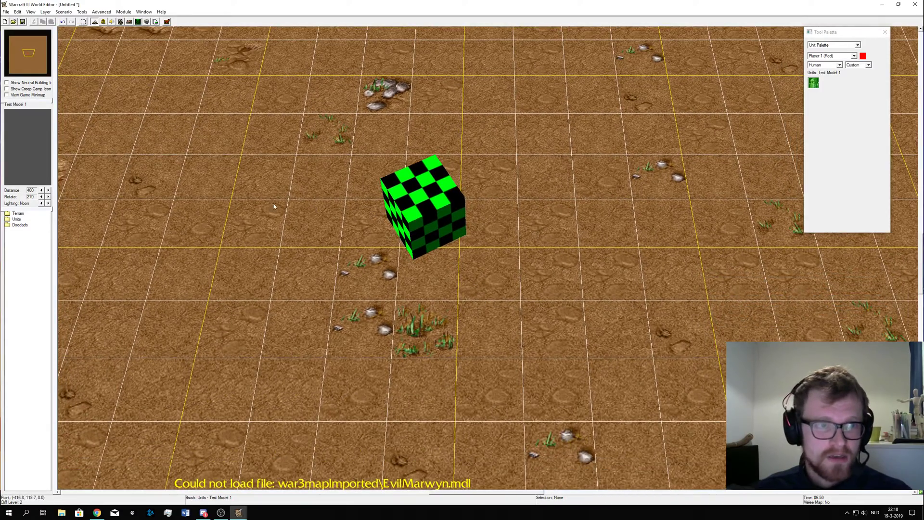
key(Up)
key(Up)
key(Up)
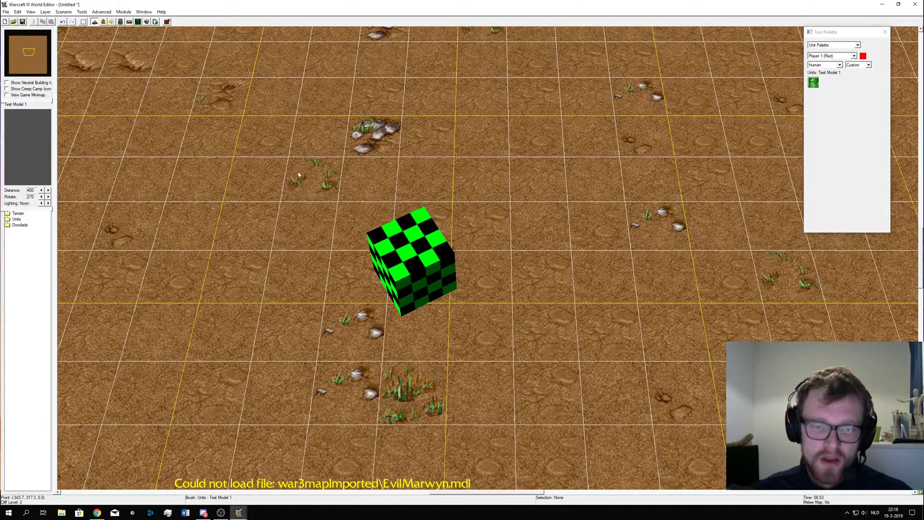
click(167, 21)
- Start the test game, centre the camera on the base and select Test Model 1
click(500, 284)
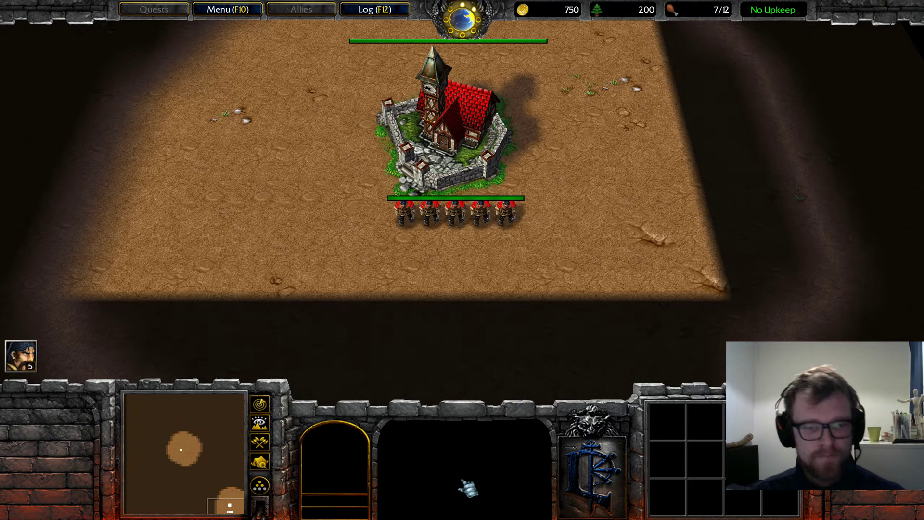
click(226, 462)
click(178, 449)
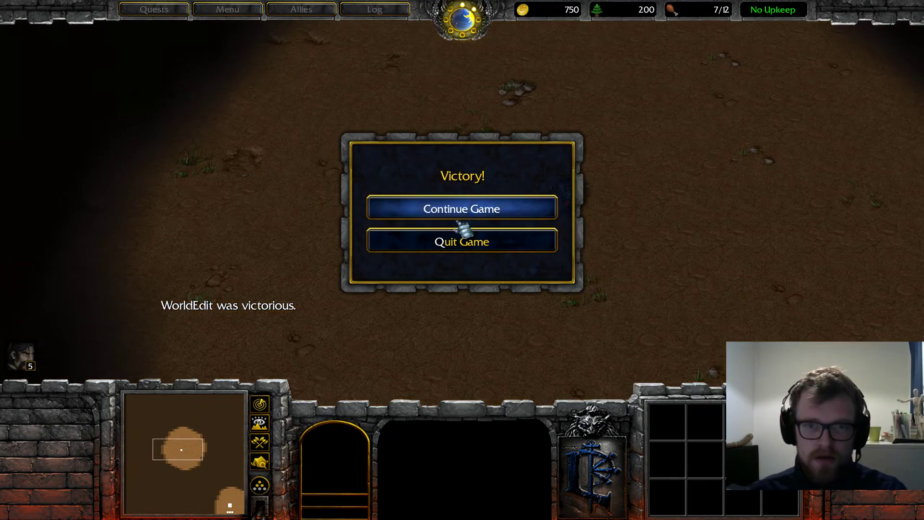
click(460, 217)
drag(485, 175, 547, 216)
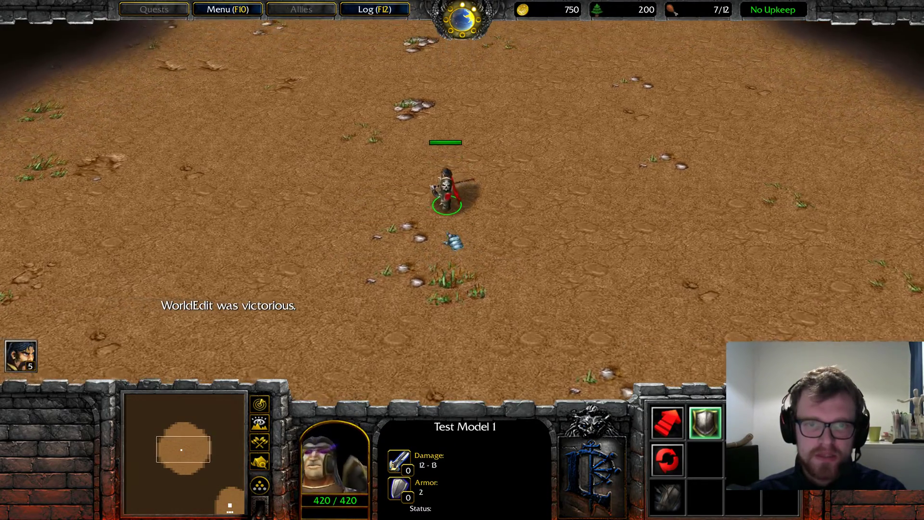
scroll(447, 236, down, 3)
- Walk Test Model 1 to several spots to inspect its model
right_click(502, 233)
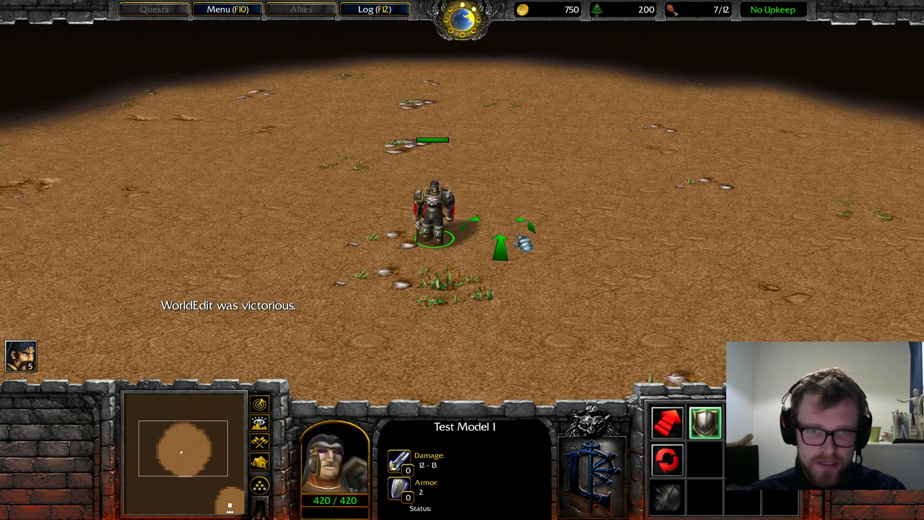
right_click(535, 301)
right_click(420, 284)
right_click(517, 208)
right_click(479, 309)
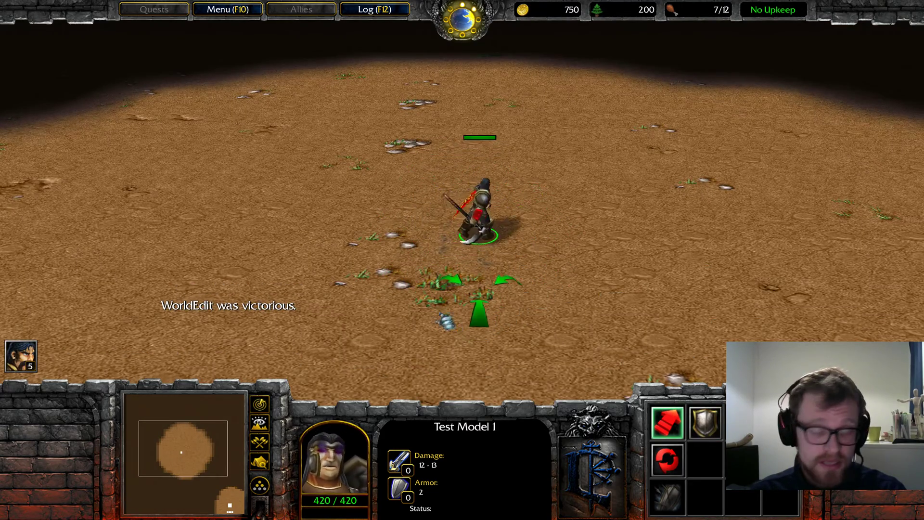
right_click(443, 319)
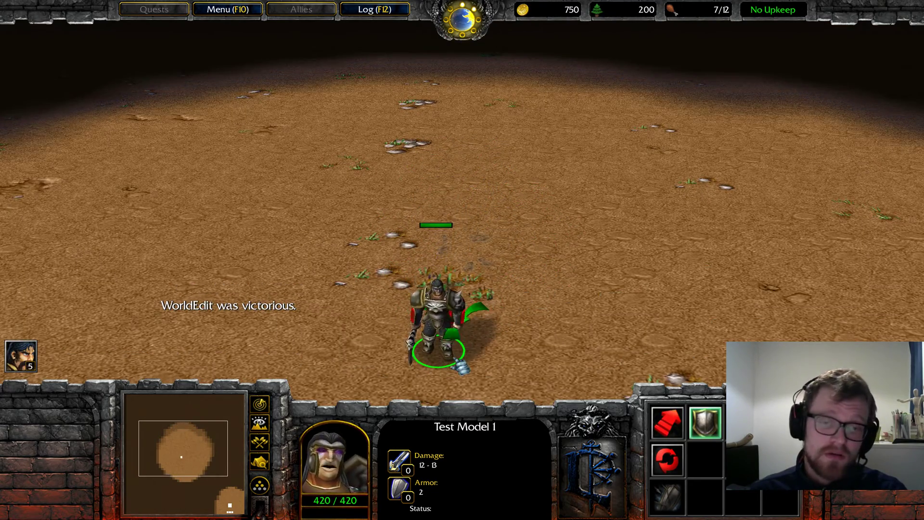
right_click(233, 209)
- End the test game and exit back to the editor
click(228, 10)
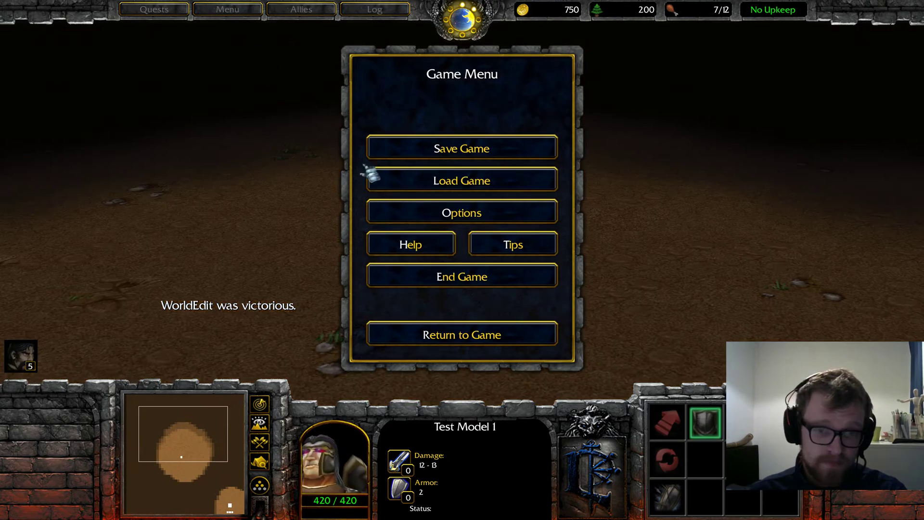
click(447, 278)
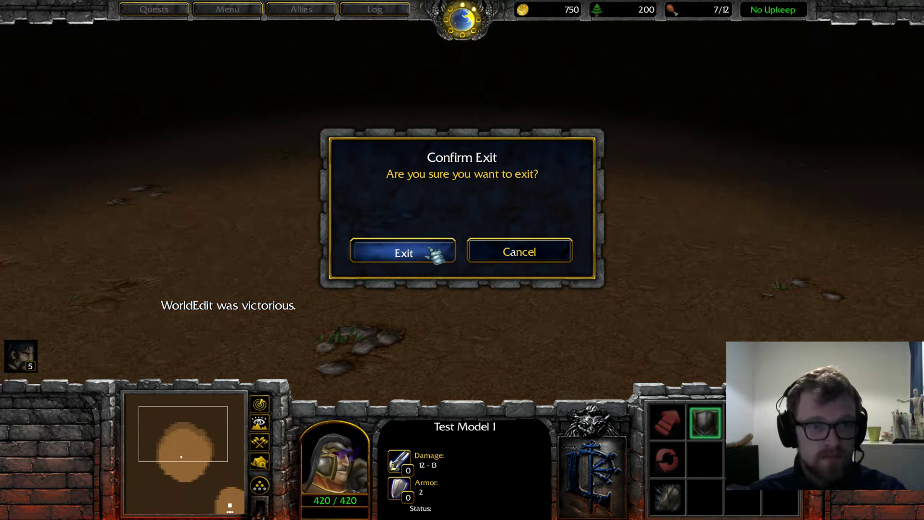
click(403, 252)
- Import BonechewerGrunt.mdx from the Test > Bonechewer Grunt folder
mouse_move(238, 512)
click(276, 477)
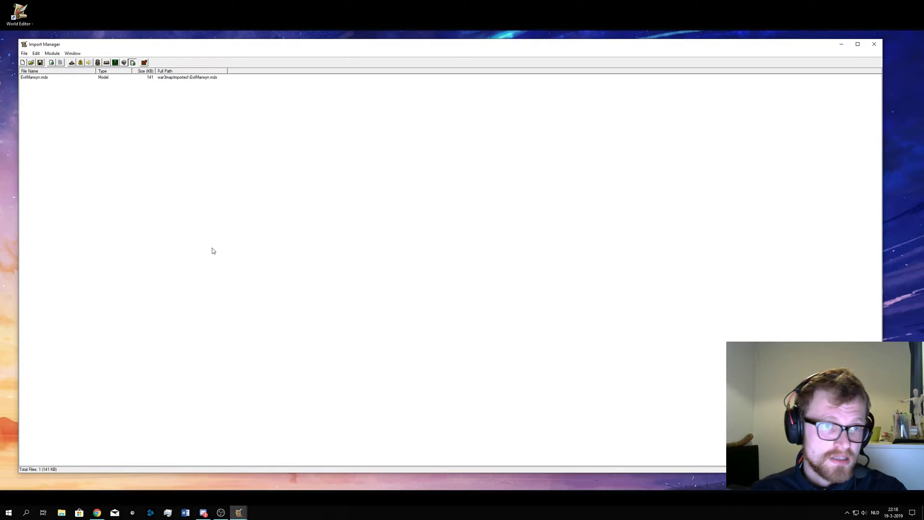
right_click(198, 272)
click(207, 276)
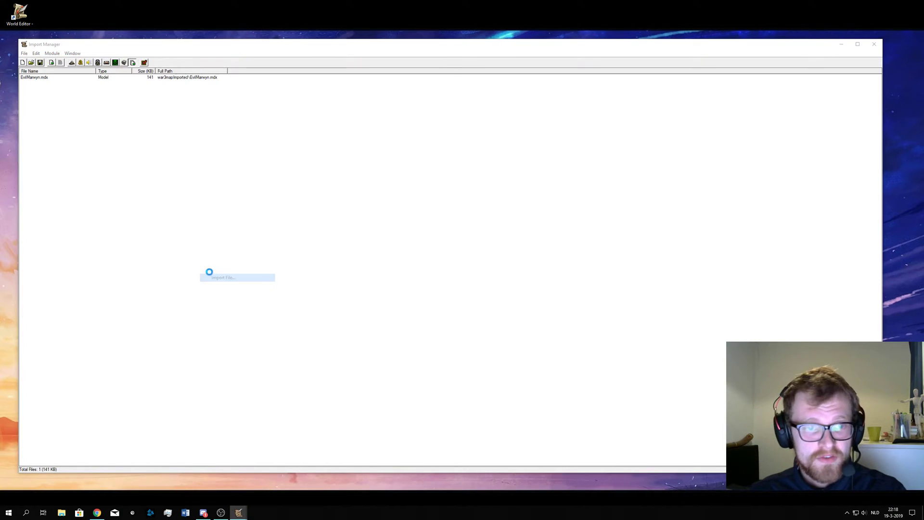
click(179, 74)
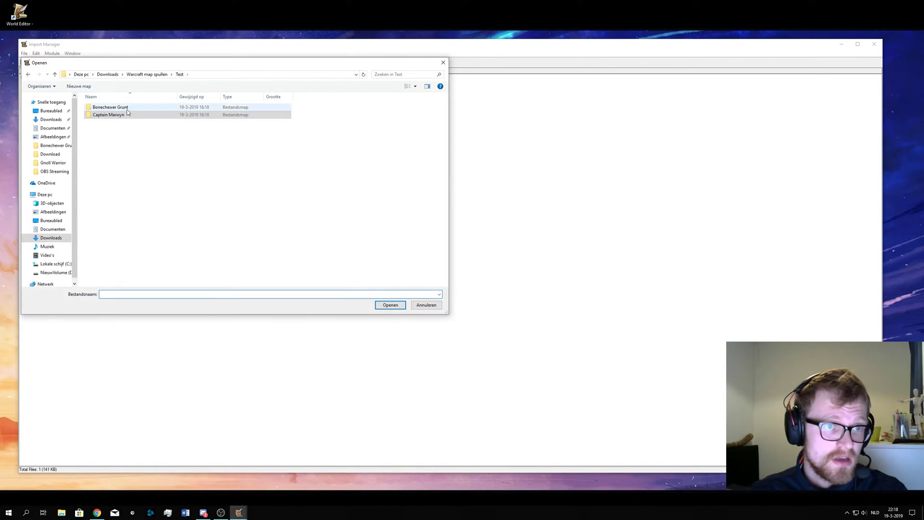
double_click(126, 107)
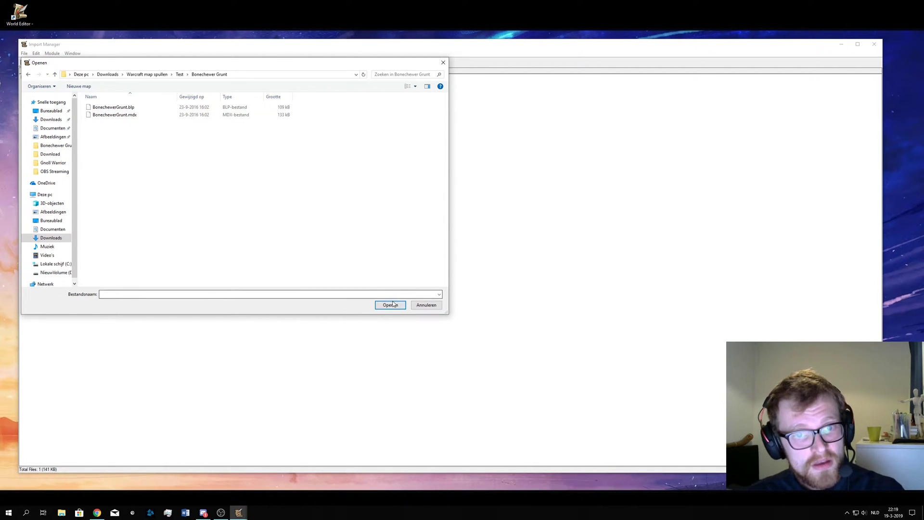
click(169, 115)
click(390, 304)
- Import the BonechewerGrunt.blp texture from the same folder
right_click(200, 228)
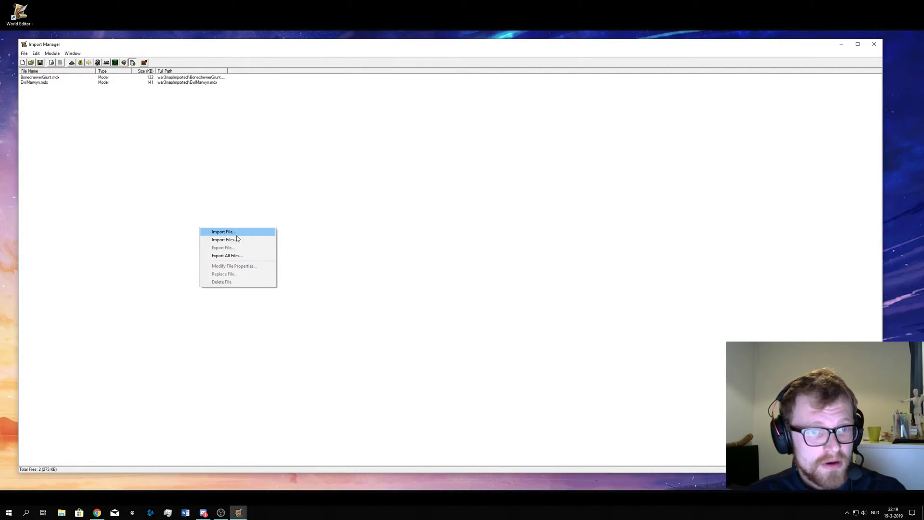
click(237, 233)
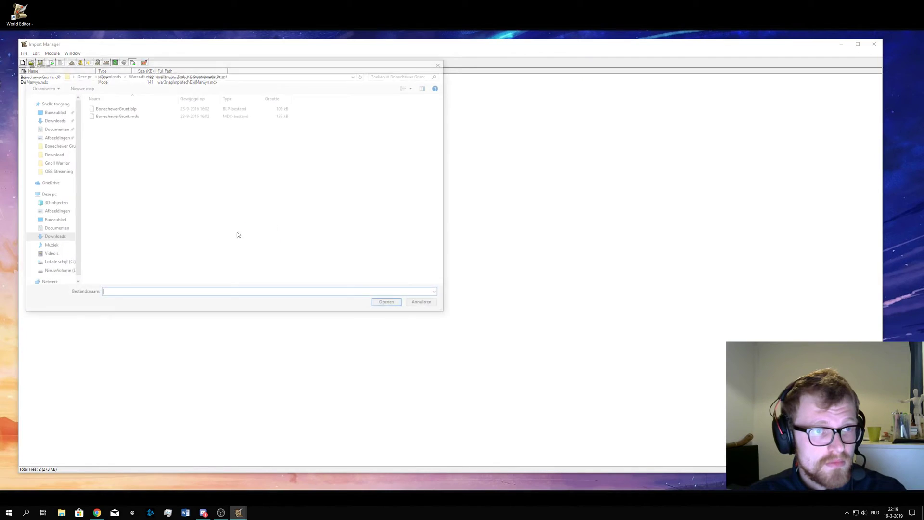
click(149, 114)
click(149, 108)
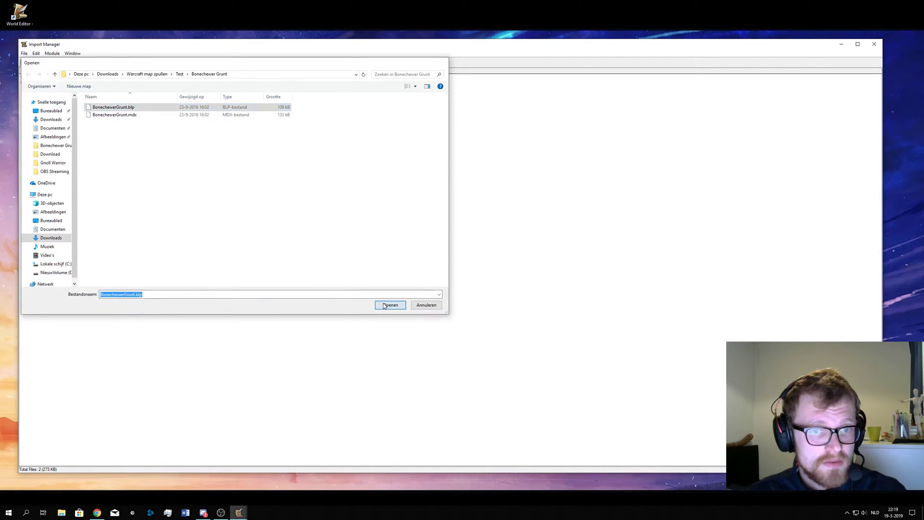
click(390, 305)
- Cancel a further import and minimize the Import Manager
right_click(106, 123)
click(122, 126)
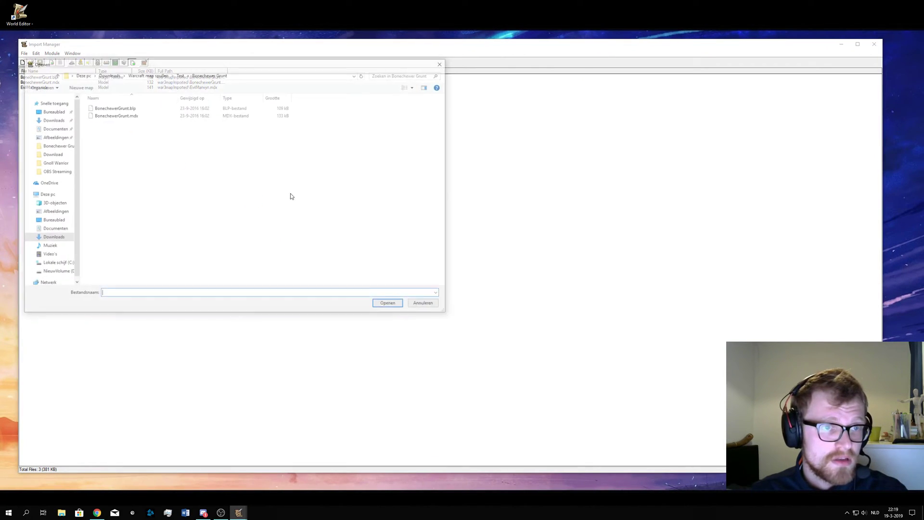
click(421, 303)
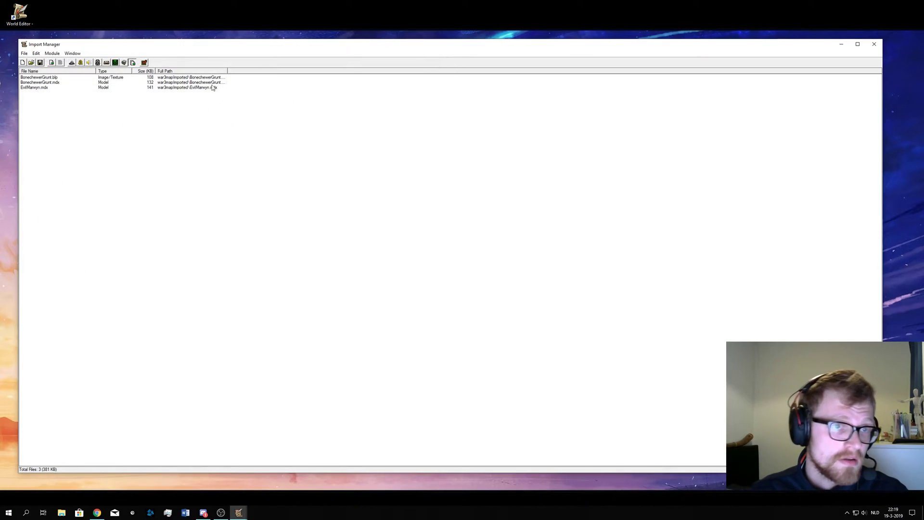
click(841, 44)
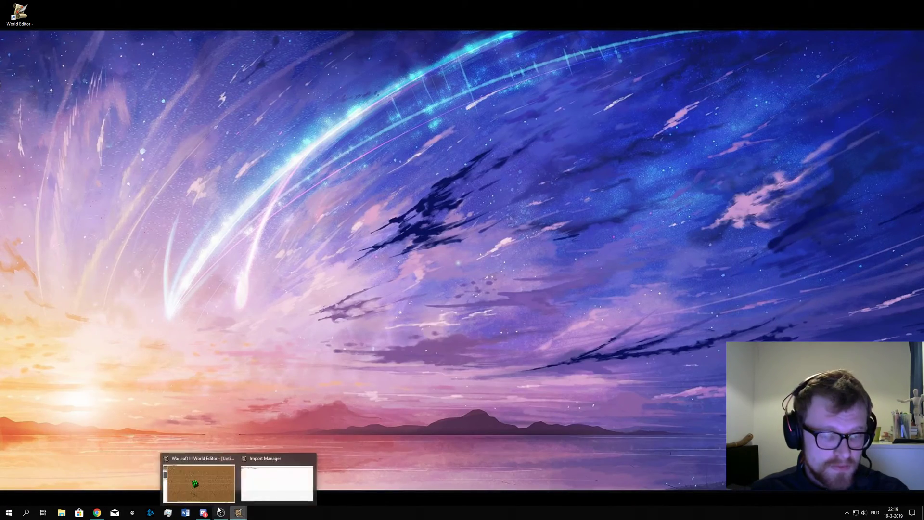
- Switch Test Model 1's Art - Model File to imported BonechewerGrunt.mdx, then close the Object Editor
click(198, 482)
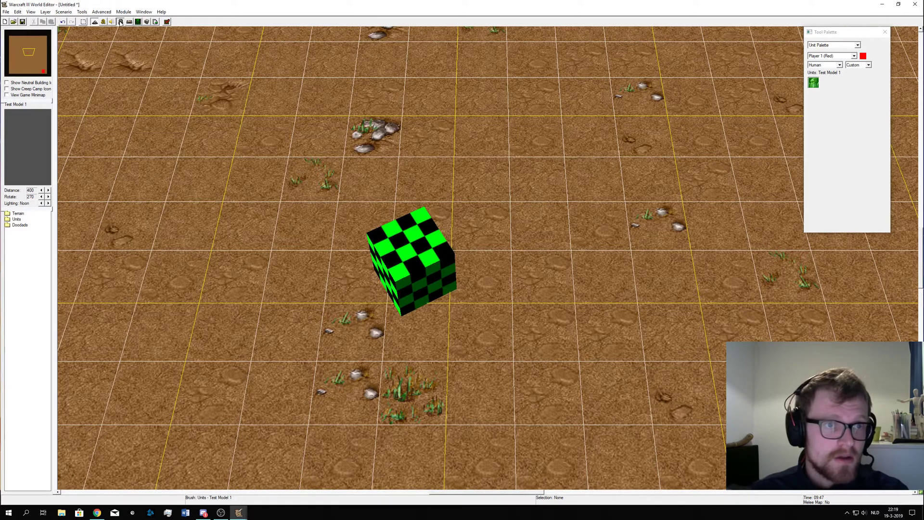
click(121, 22)
click(200, 300)
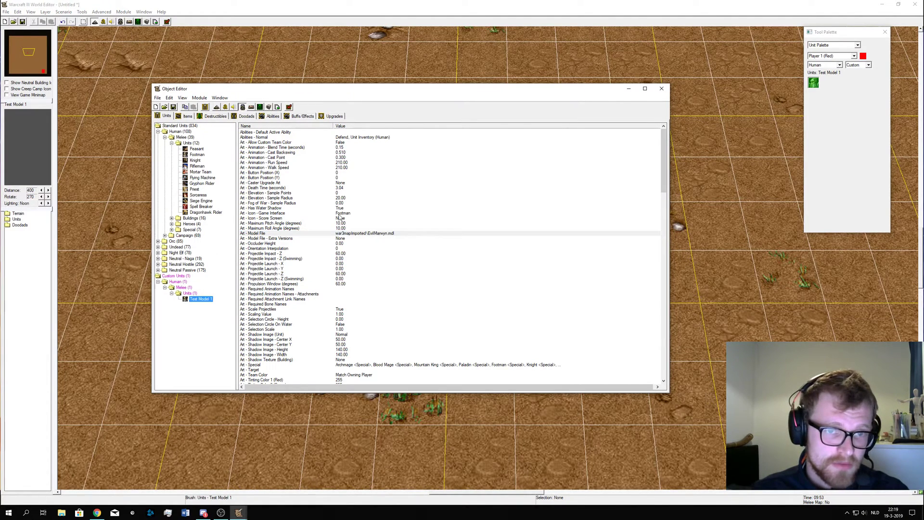
double_click(346, 234)
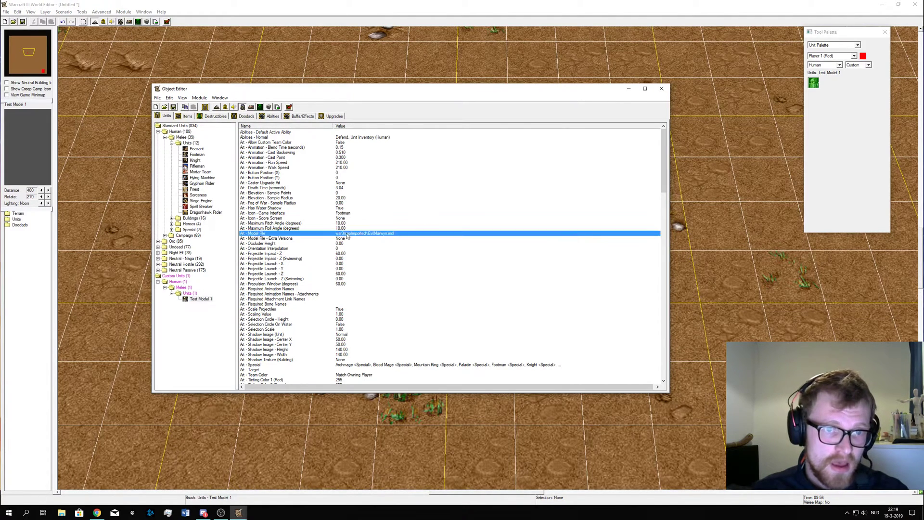
click(384, 245)
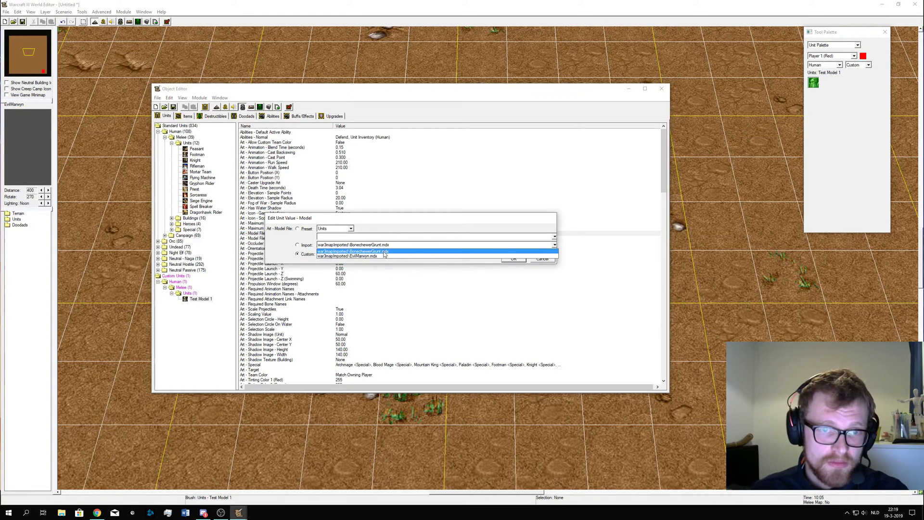
click(384, 252)
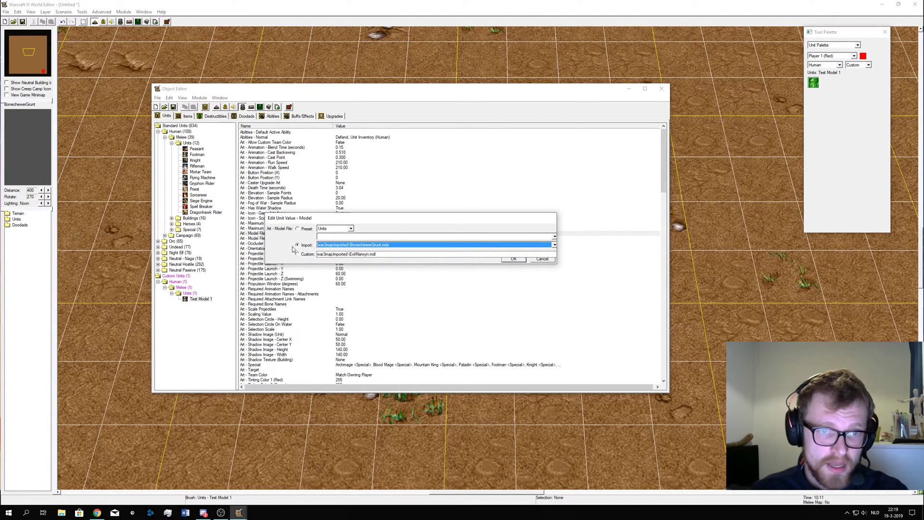
click(512, 260)
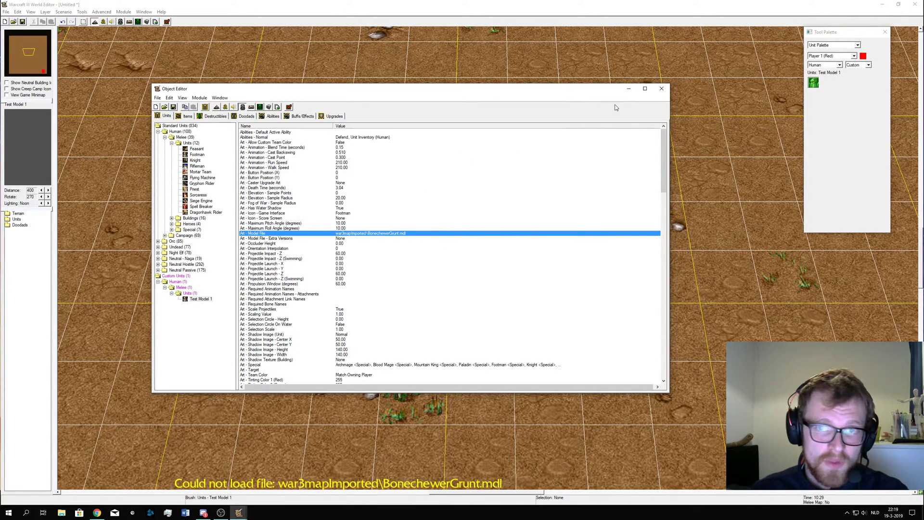
click(661, 89)
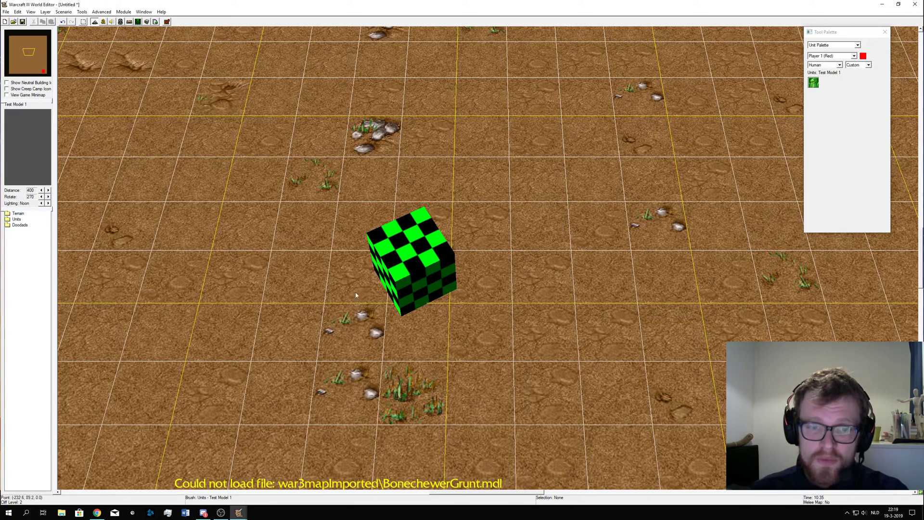
- Test-play the map and look at Test Model 1, which shows only a shadow
click(167, 21)
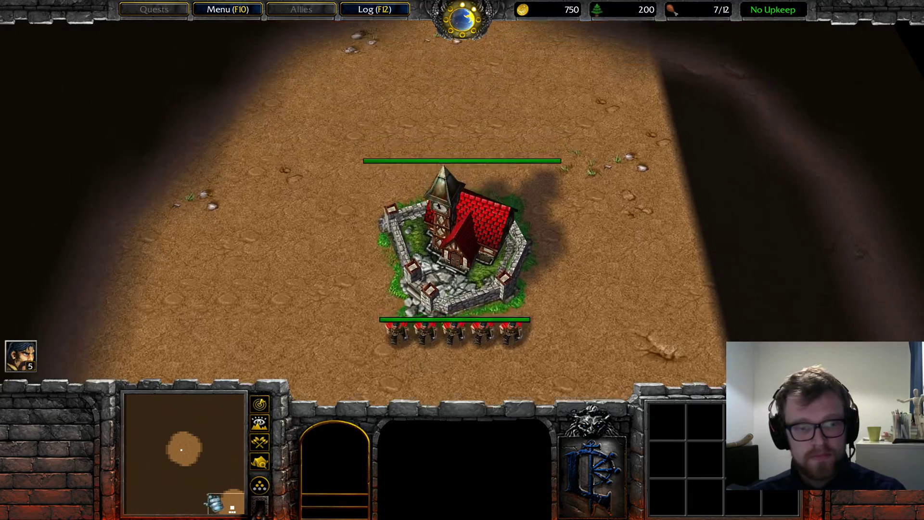
click(189, 451)
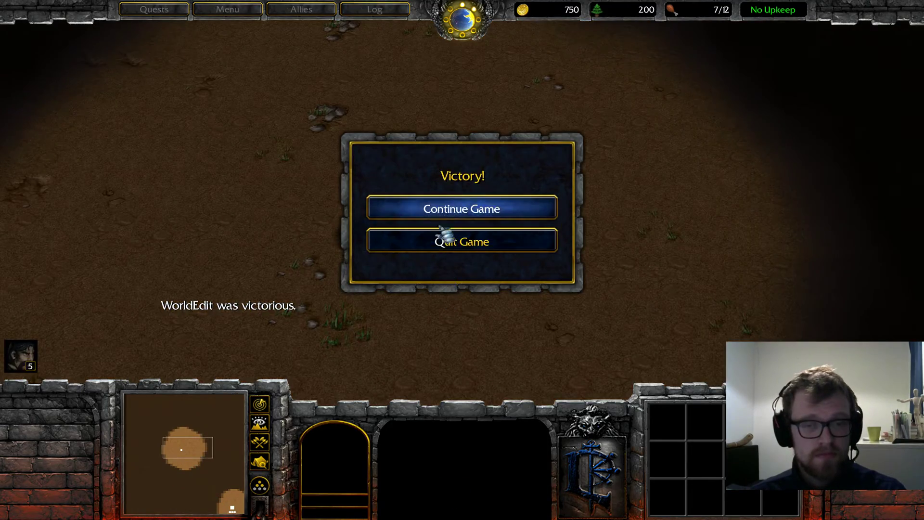
click(443, 209)
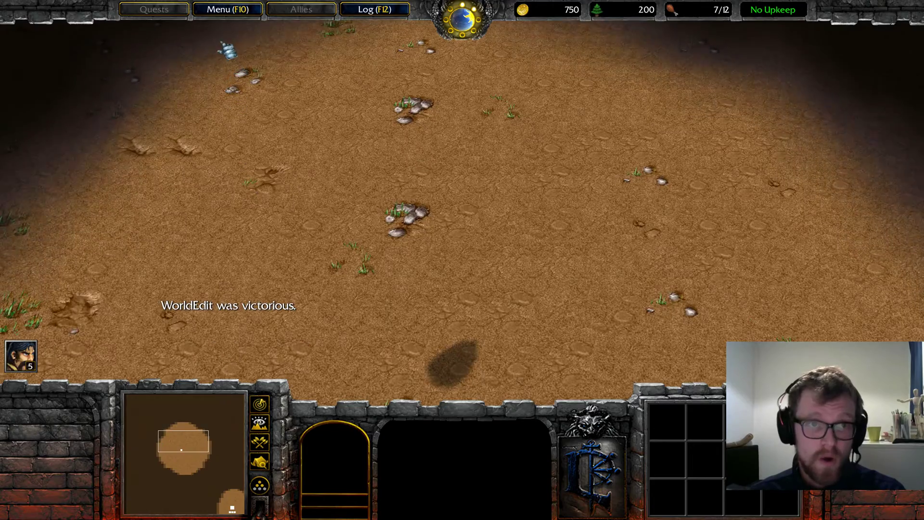
key(F10)
click(475, 333)
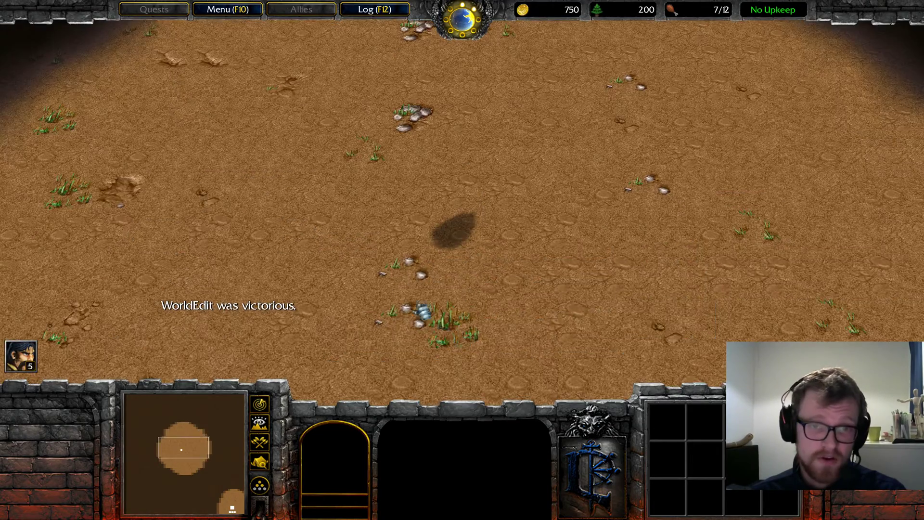
- Quit the game entirely and bring the Import Manager back up
click(228, 9)
click(450, 275)
click(435, 182)
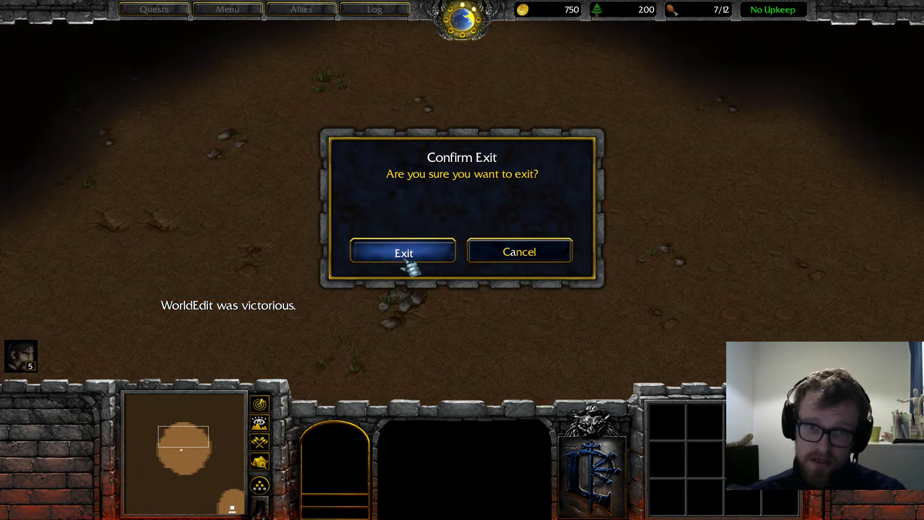
click(404, 253)
mouse_move(238, 512)
click(277, 477)
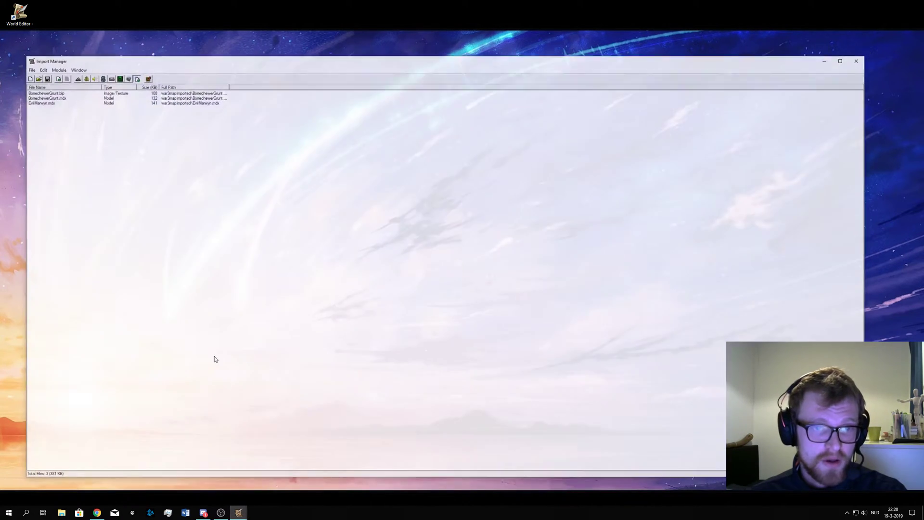
- Select the BonechewerGrunt.blp entry in the Import Manager
click(114, 83)
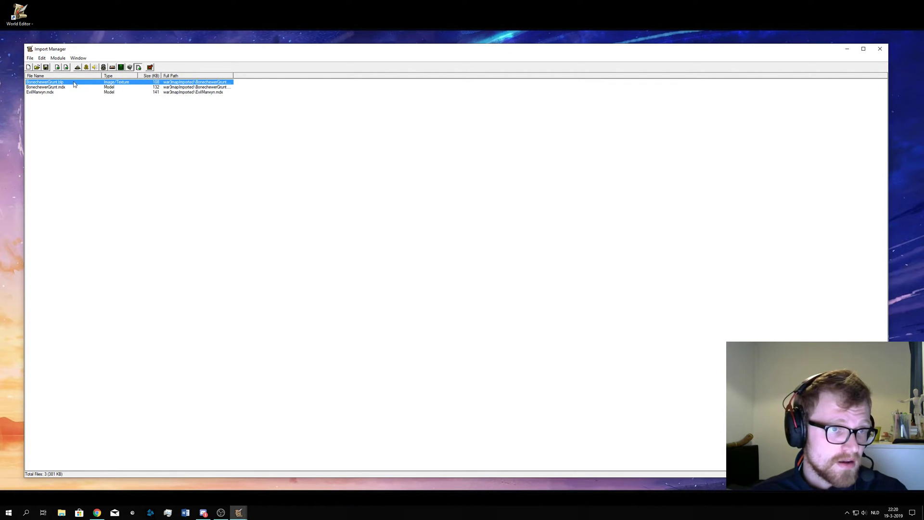
- Give BonechewerGrunt.blp the custom path BonechewerGrunt.blp, dropping the war3mapImported\ prefix, then test the map
double_click(115, 83)
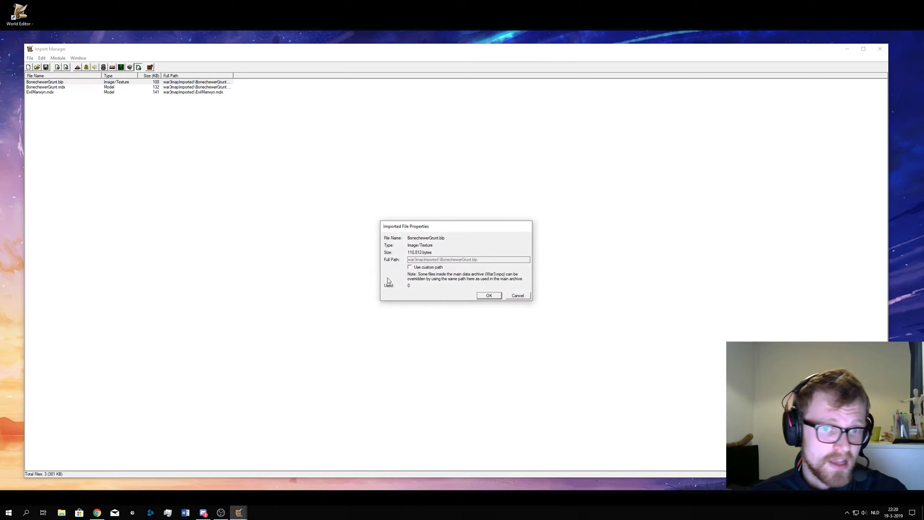
drag(405, 228, 393, 223)
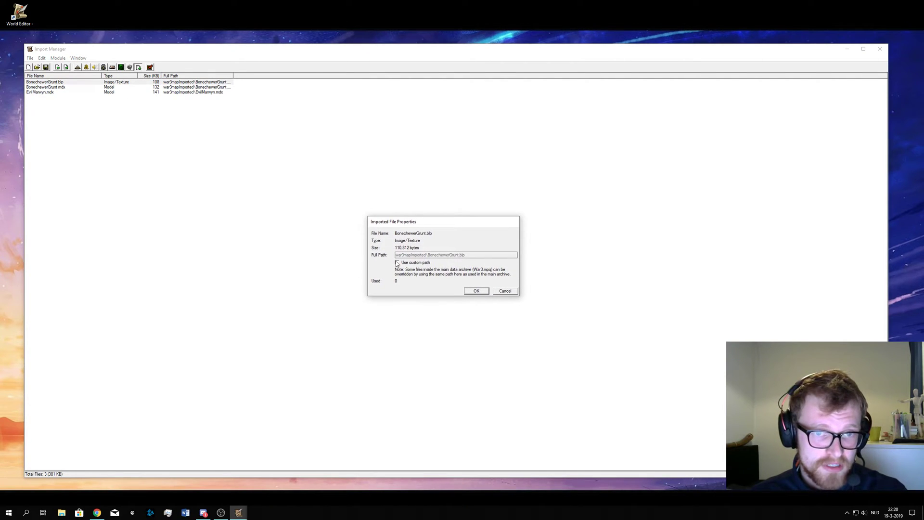
click(398, 263)
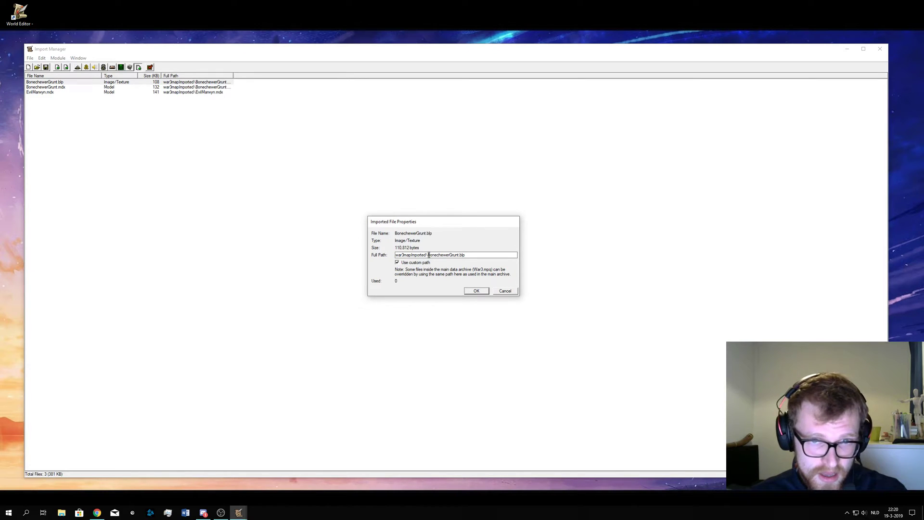
drag(428, 256, 395, 255)
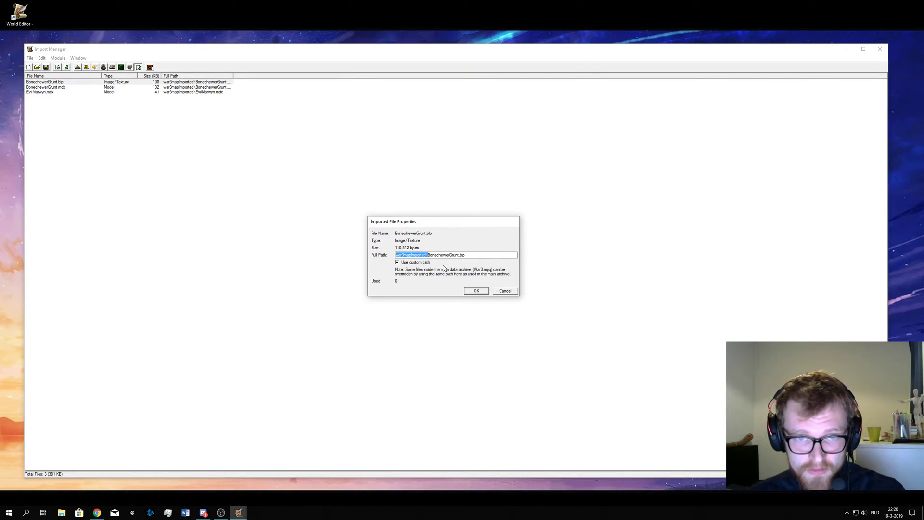
key(Delete)
click(476, 291)
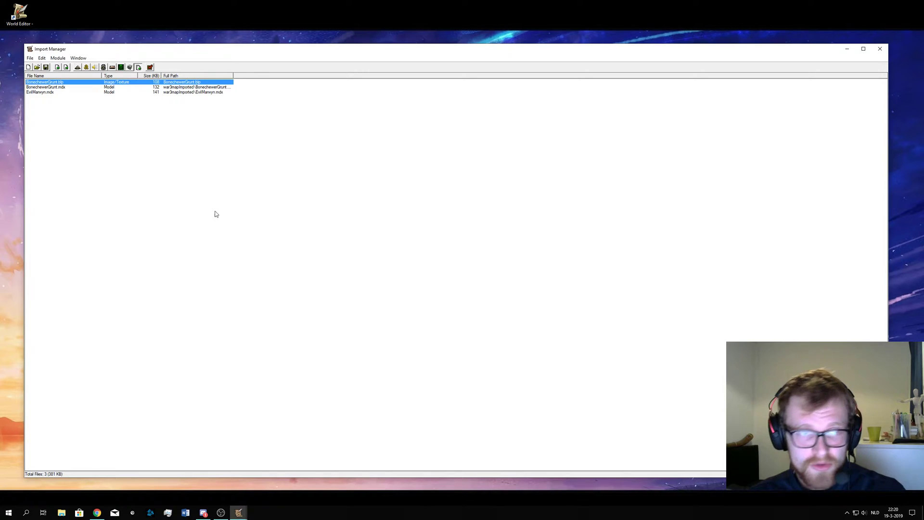
click(174, 161)
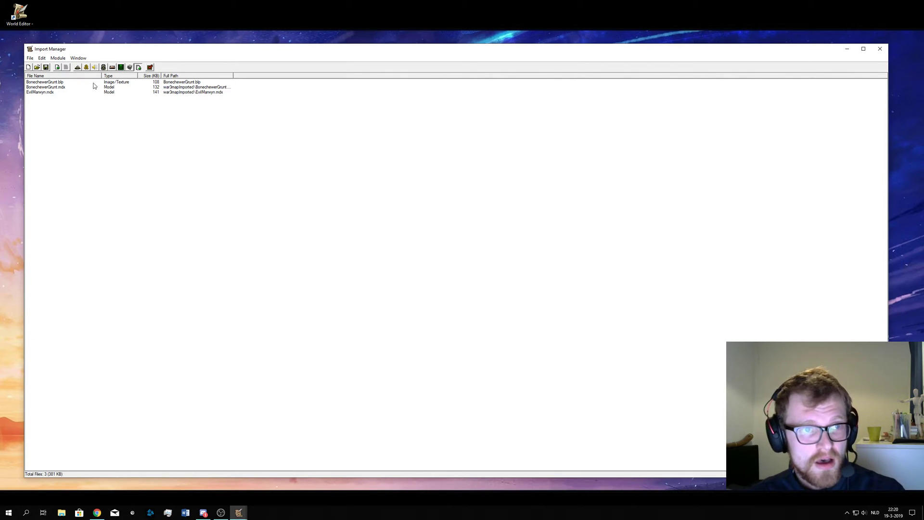
click(152, 68)
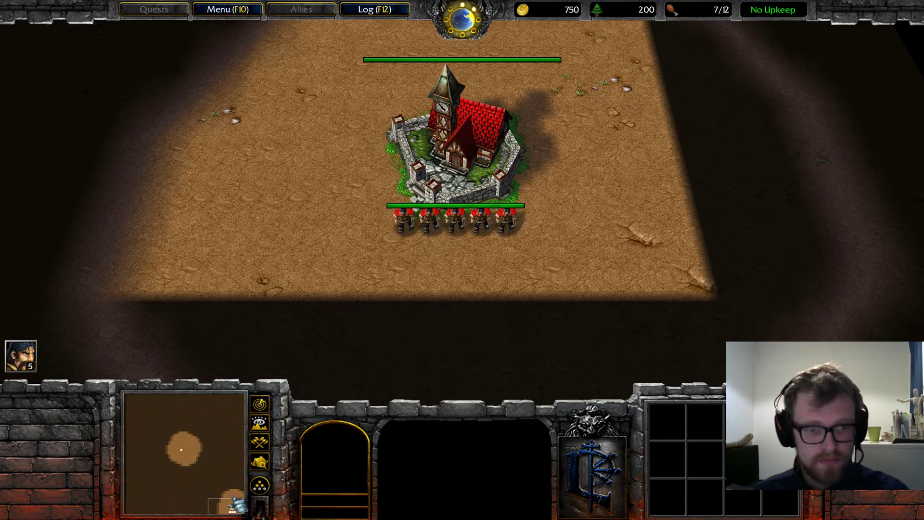
- Continue past the victory message and order the textured Test Model 1 orc to walk around
click(182, 453)
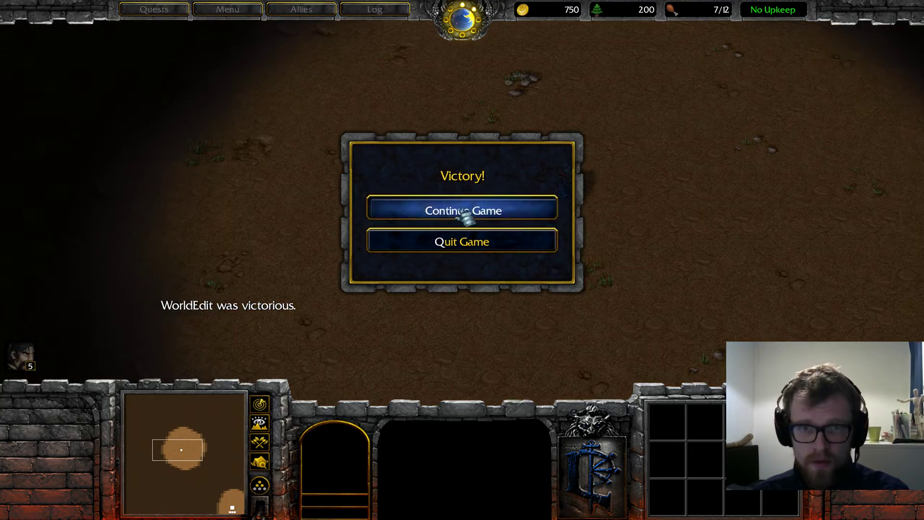
click(464, 212)
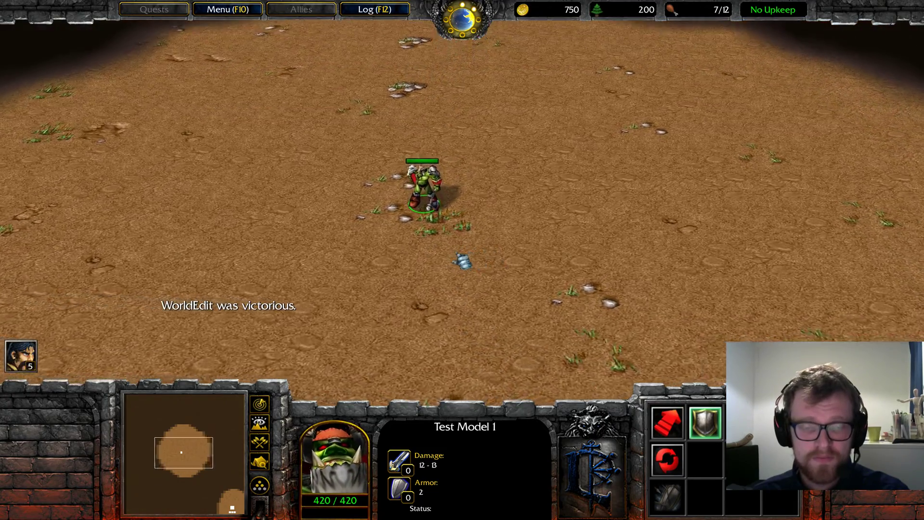
scroll(463, 259, down, 3)
right_click(399, 284)
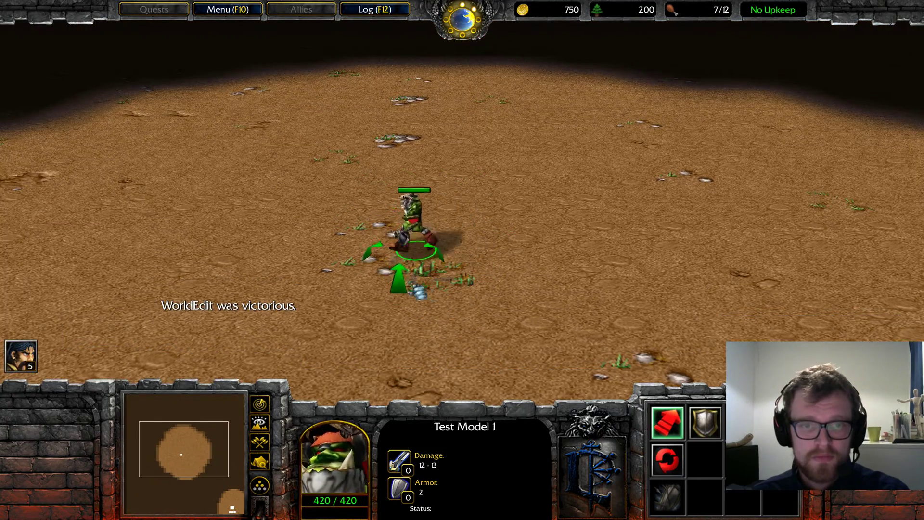
right_click(489, 191)
right_click(386, 279)
- End the test game and exit Warcraft III via Menu > End Game > Exit Program
click(227, 9)
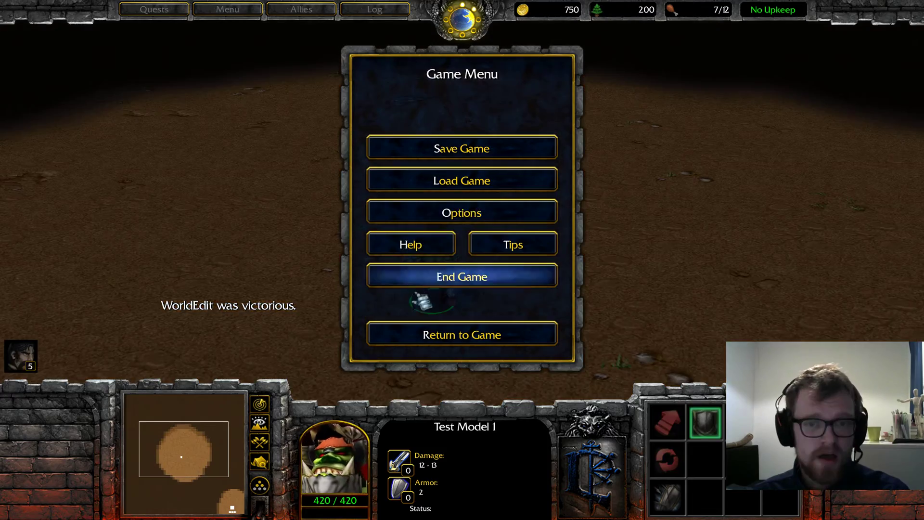
click(415, 284)
key(x)
click(403, 251)
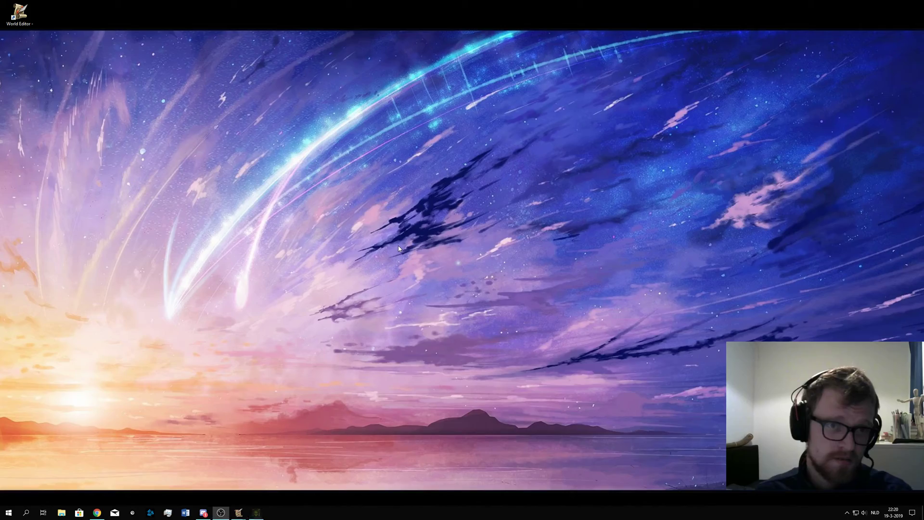
- Bring the World Editor and its Import Manager window back to the front
click(239, 513)
click(199, 483)
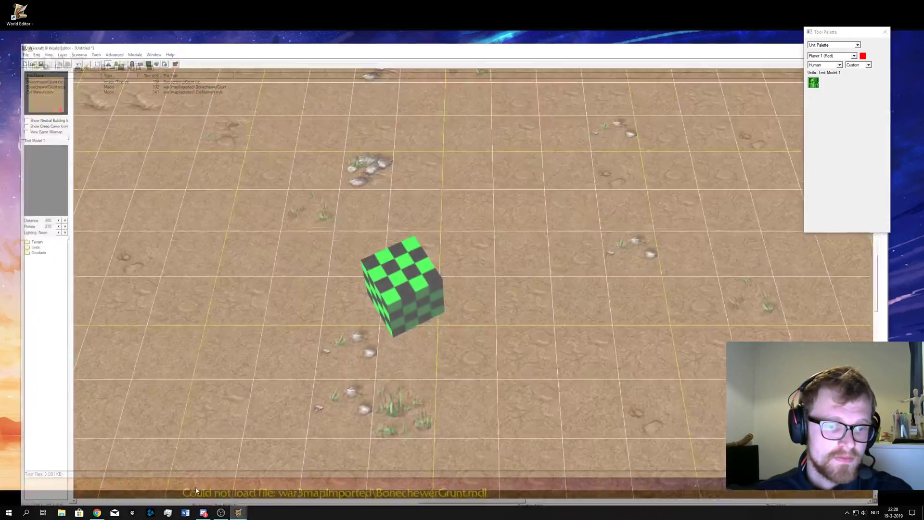
mouse_move(239, 512)
click(276, 484)
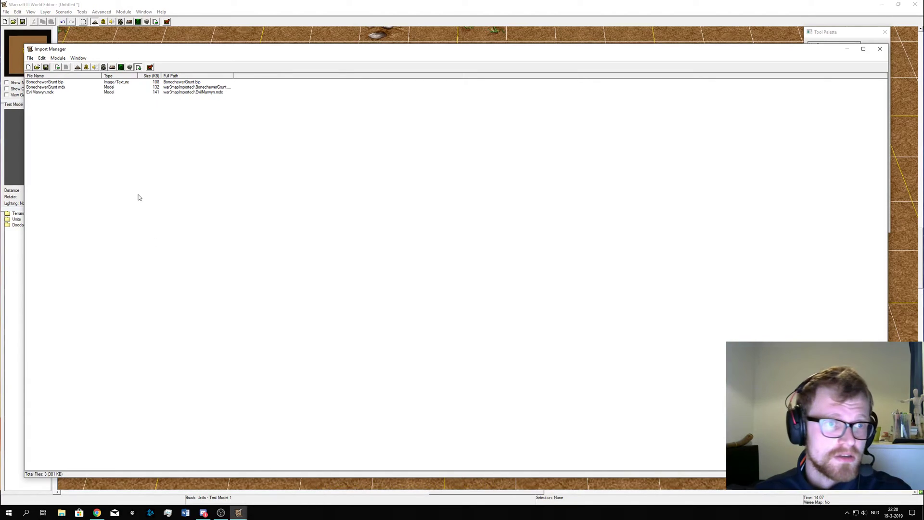
- Browse the EvilMarwyn.mdx and BonechewerGrunt.mdx imports and open BonechewerGrunt.blp's properties
click(52, 93)
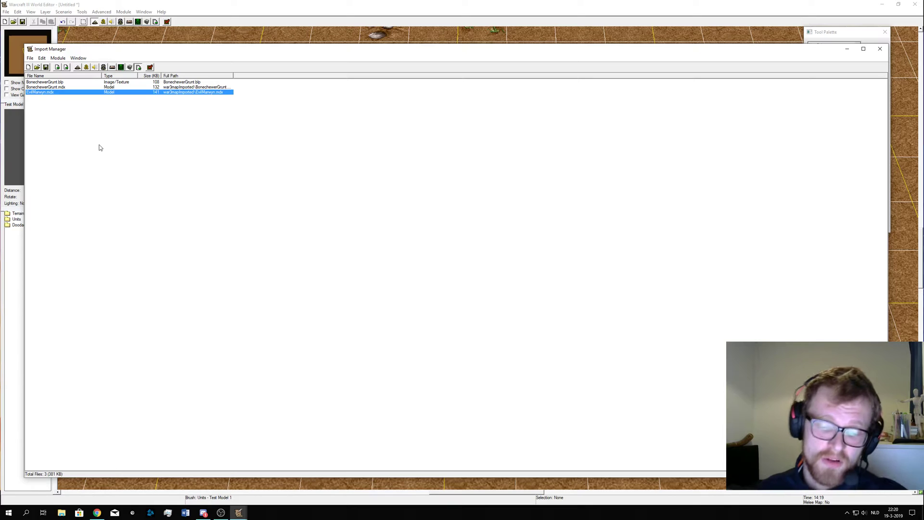
click(64, 87)
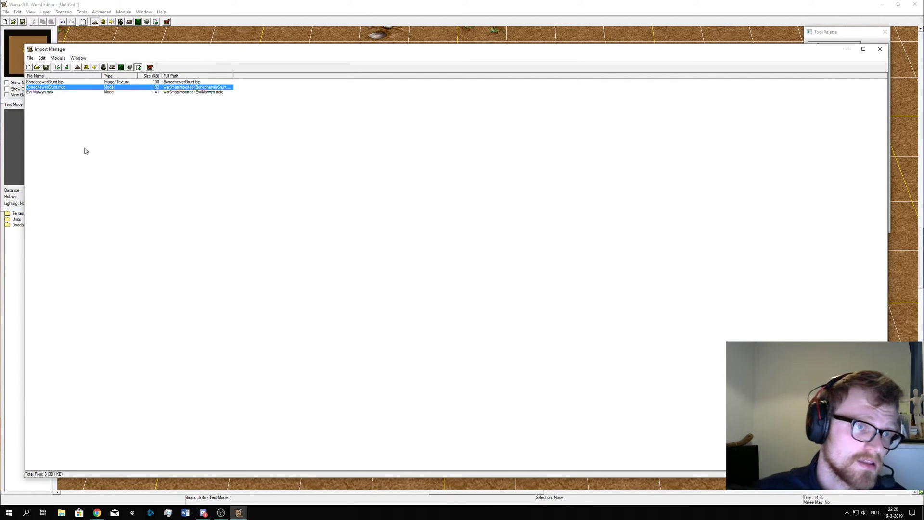
click(67, 83)
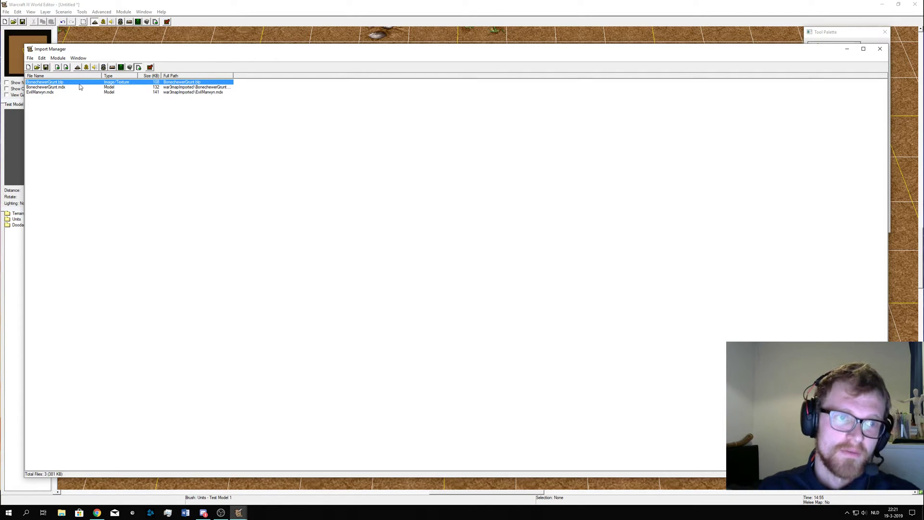
click(82, 87)
key(Up)
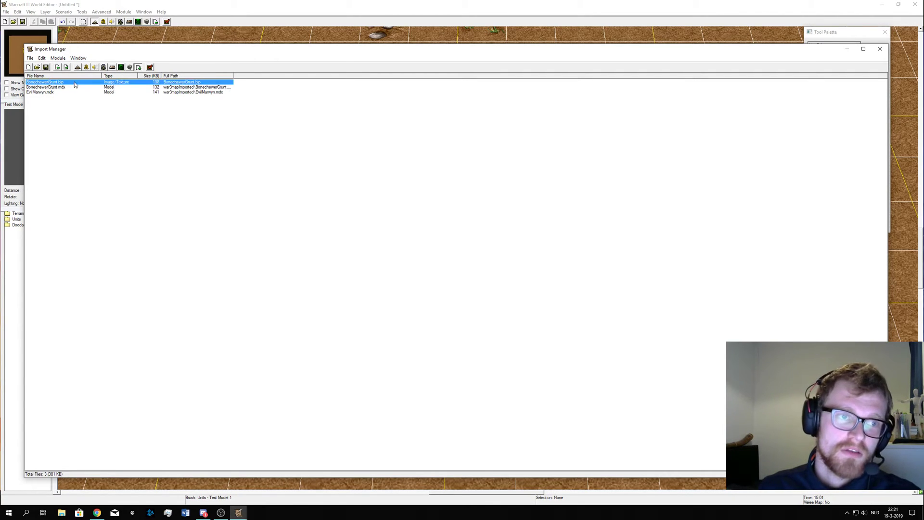
double_click(69, 85)
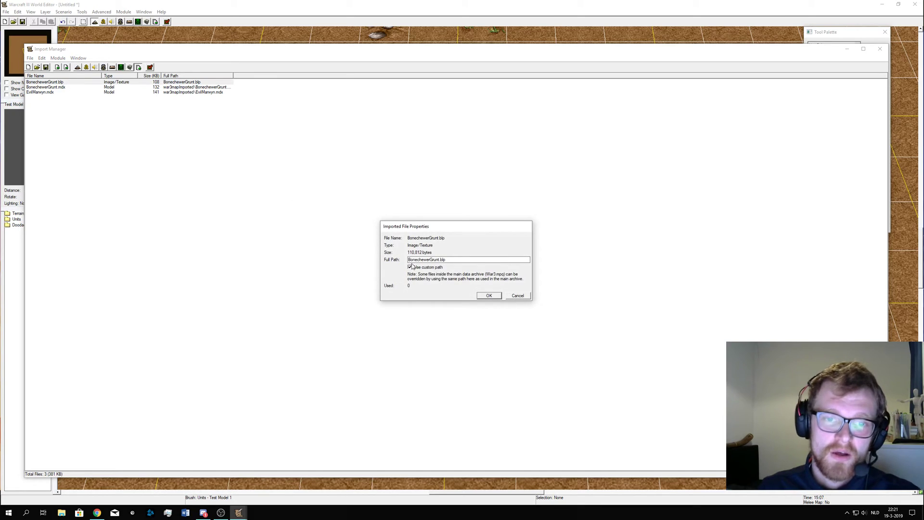
- Close the texture properties, then delete the BonechewerGrunt.blp import, leaving 2 files
click(490, 297)
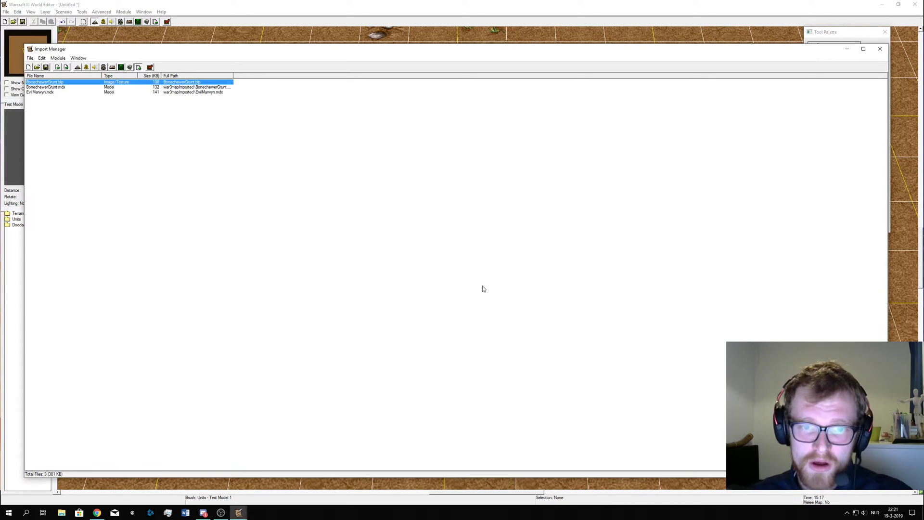
right_click(71, 84)
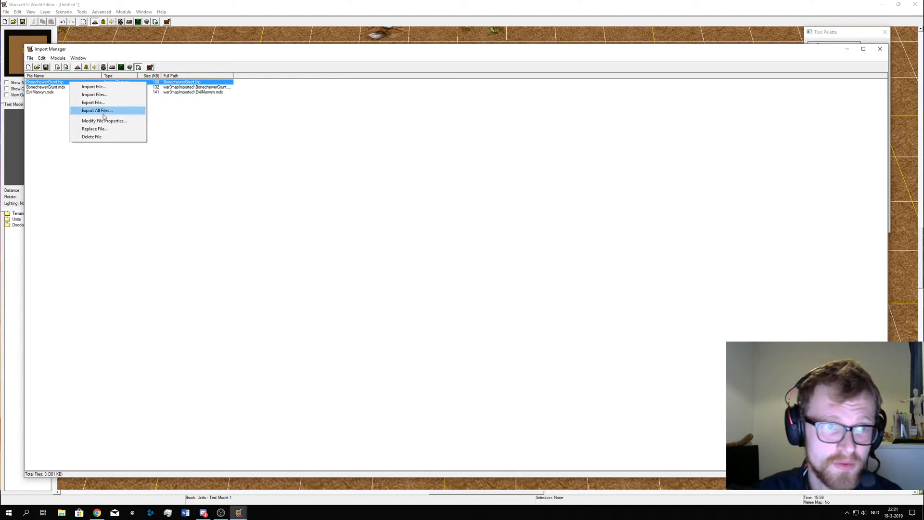
click(91, 136)
click(469, 280)
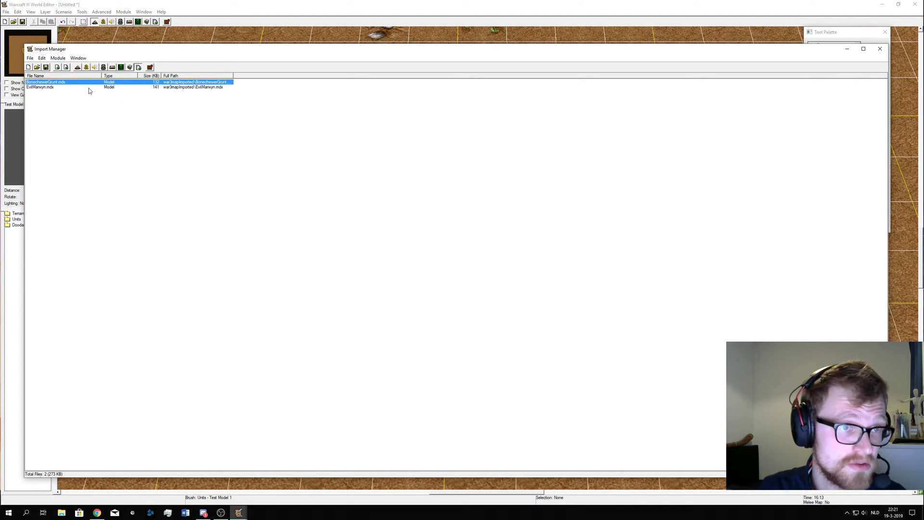
click(115, 144)
- Test the map and pan to the unit, now visible only as a shadow
click(150, 67)
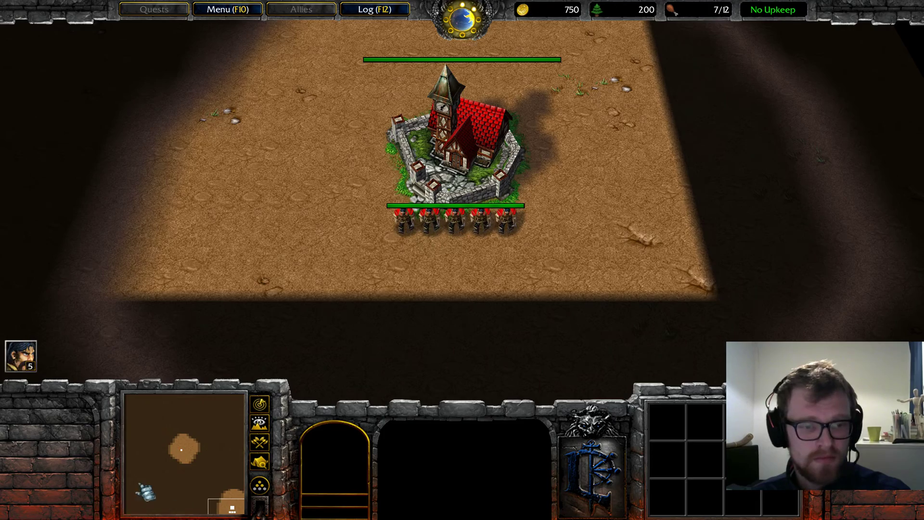
click(186, 451)
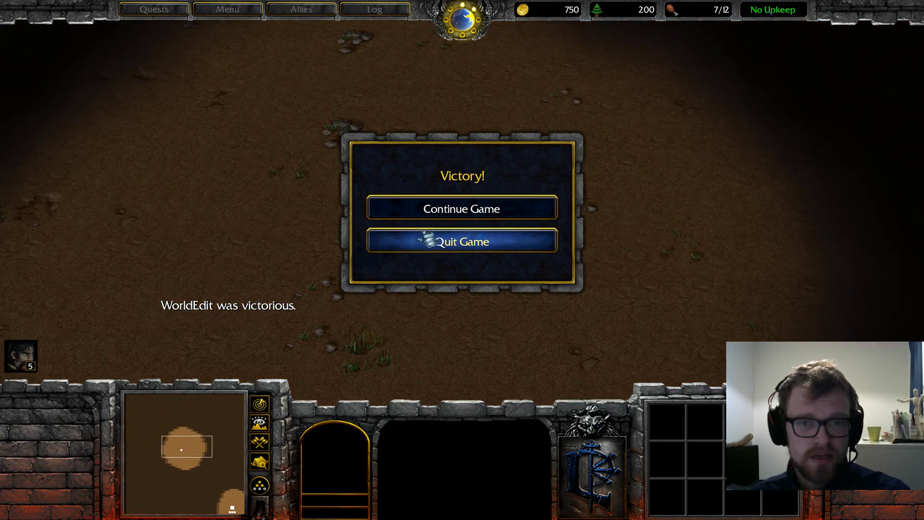
click(430, 208)
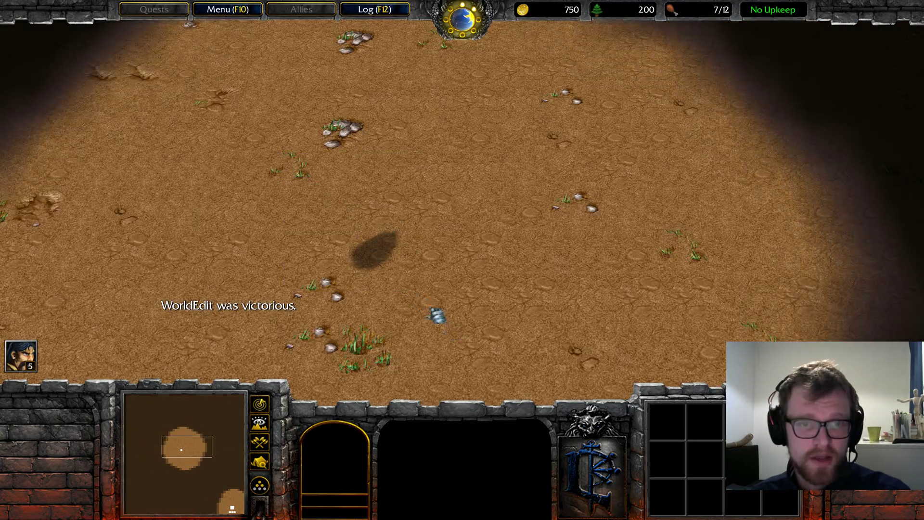
key(Down)
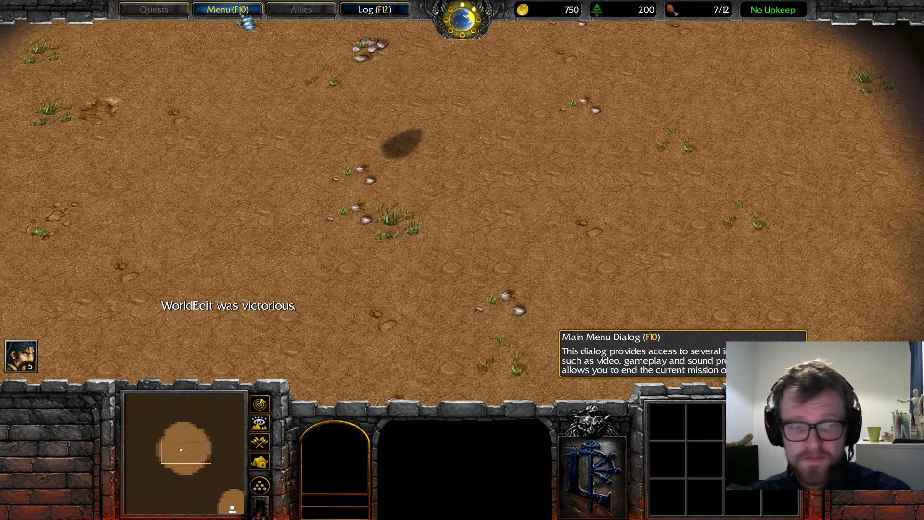
- End the test game and exit Warcraft III via Menu > End Game > Exit Program
click(239, 13)
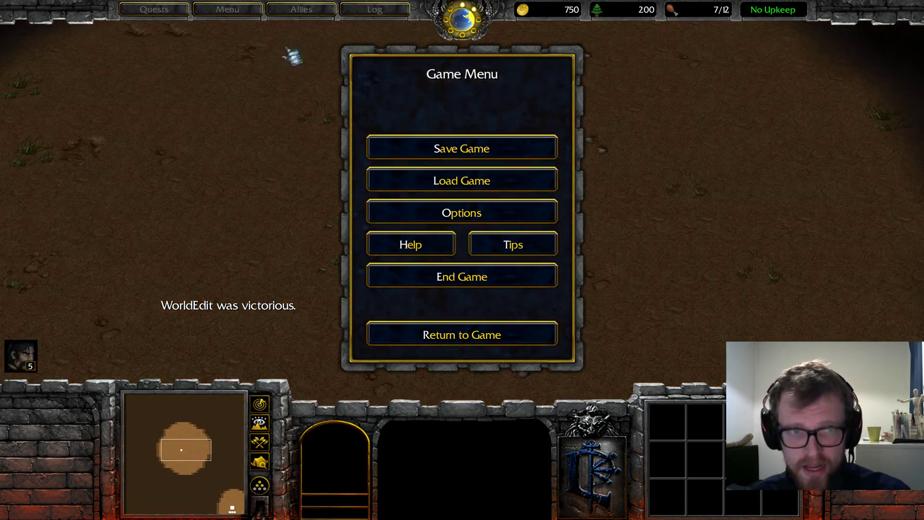
click(460, 273)
click(430, 182)
click(402, 253)
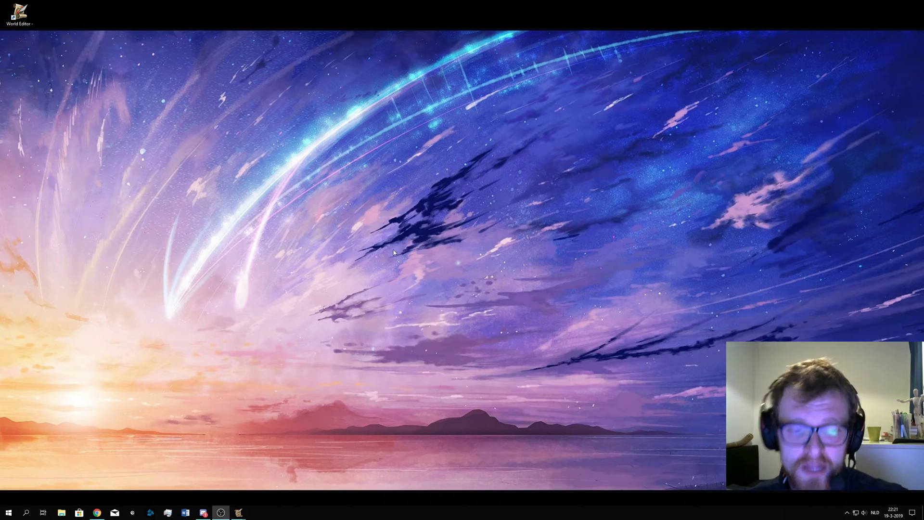
- Reopen the Import Manager and step through BonechewerGrunt.mdx (132 KB) and EvilMarwyn.mdx (141 KB)
mouse_move(238, 512)
click(272, 478)
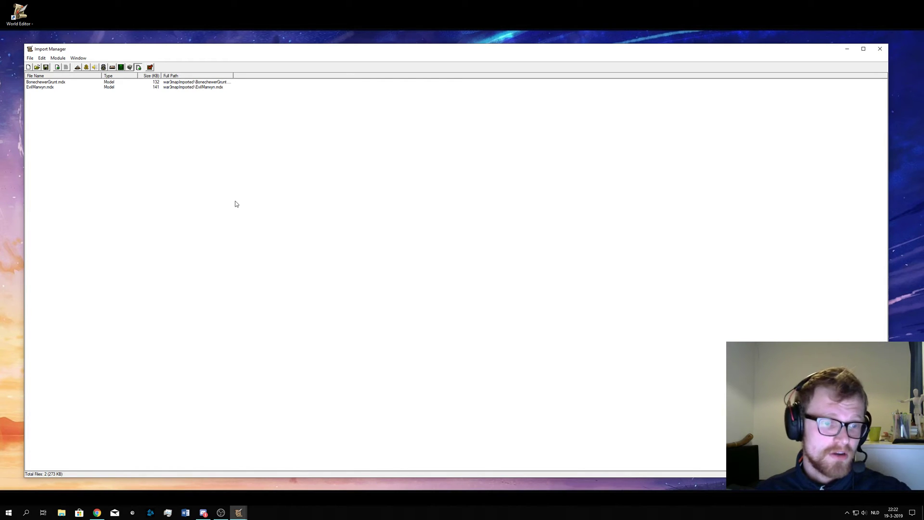
key(Down)
key(Down)
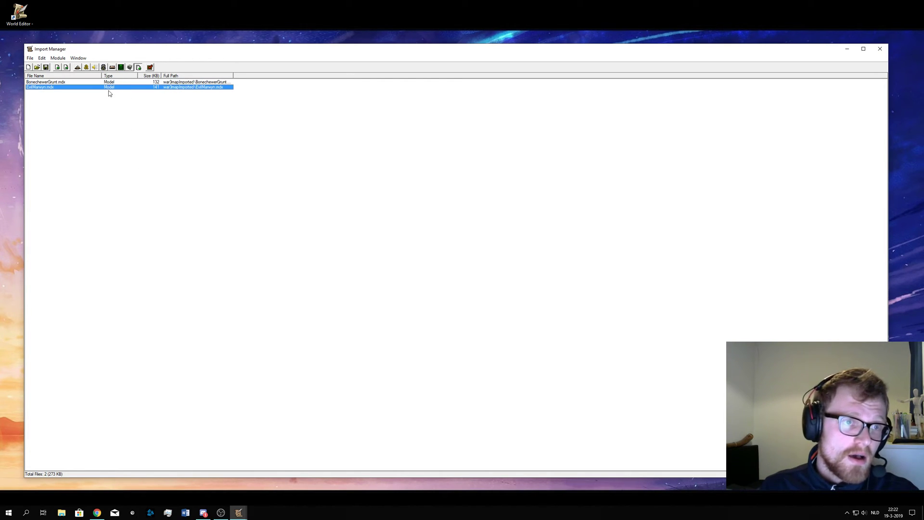
click(82, 83)
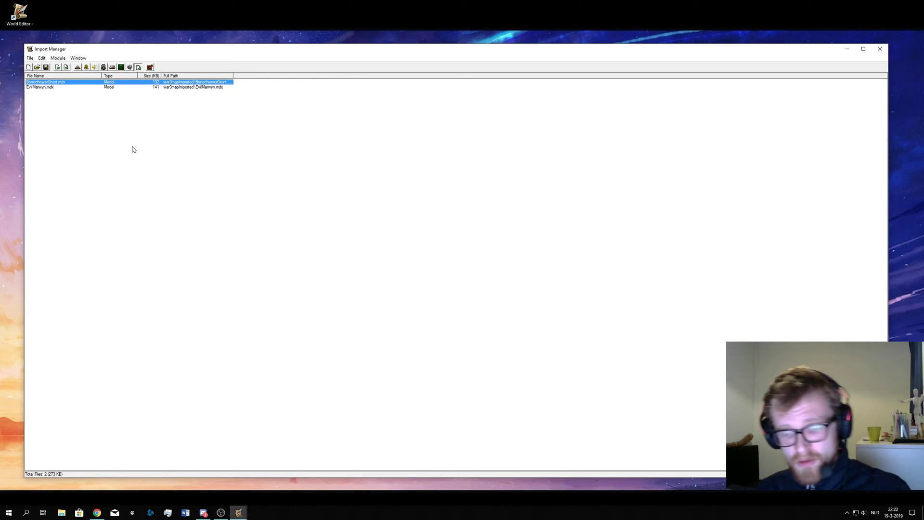